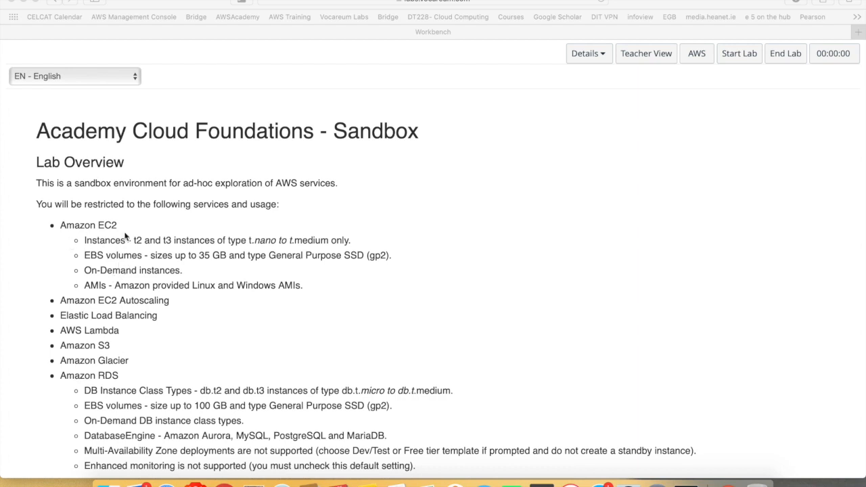
# Start the Academy Cloud Foundations sandbox lab after reviewing its EC2 restrictions, and dismiss the lab status window
pyautogui.scroll(-1, 127, 236)
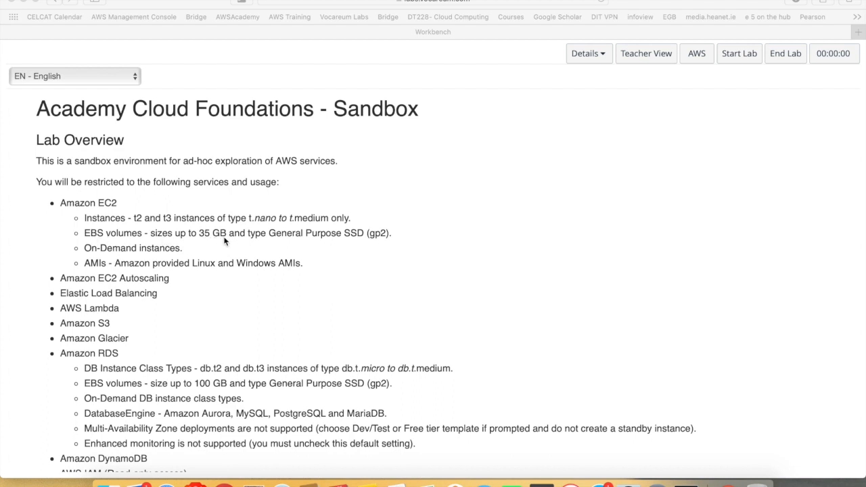
pyautogui.click(274, 237)
pyautogui.moveTo(268, 233); pyautogui.dragTo(377, 233)
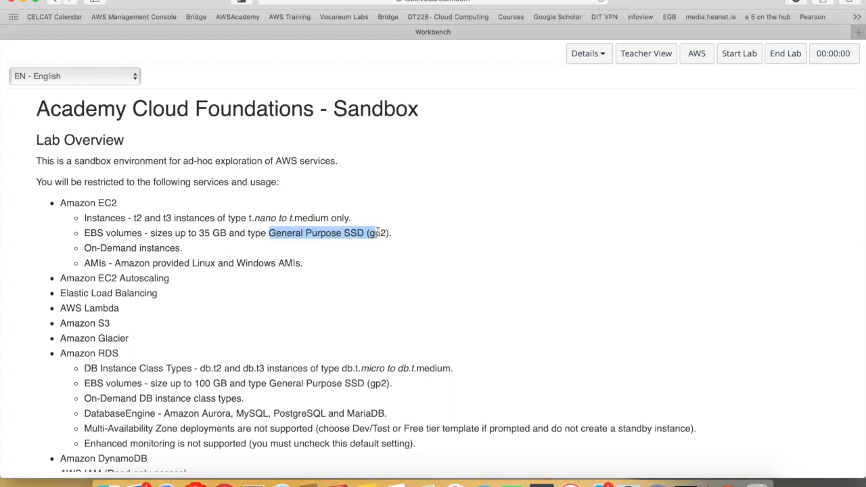
pyautogui.click(740, 58)
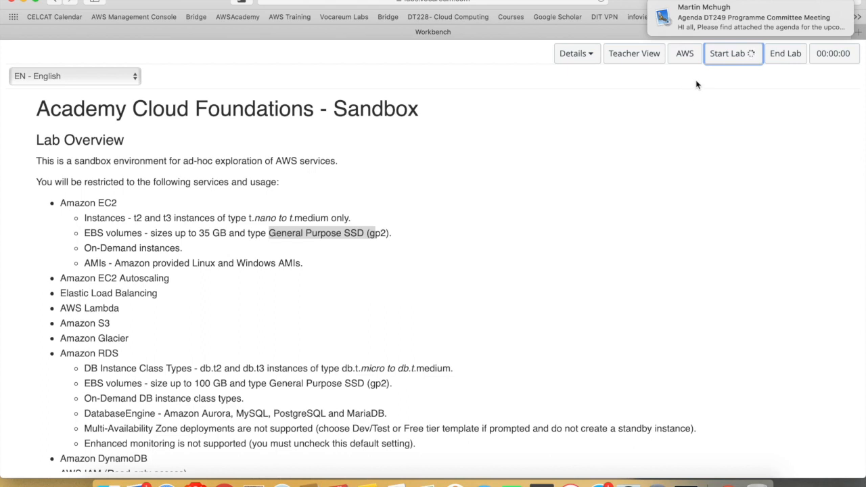
pyautogui.scroll(-2, 671, 165)
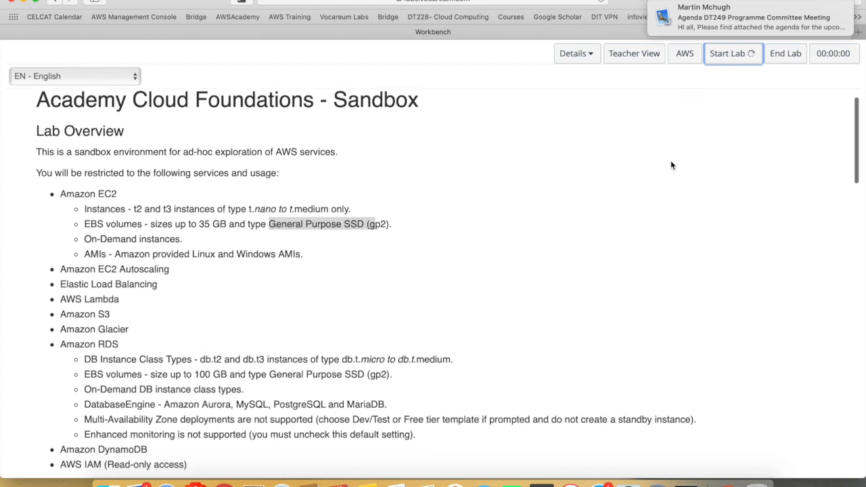
pyautogui.scroll(-3, 671, 165)
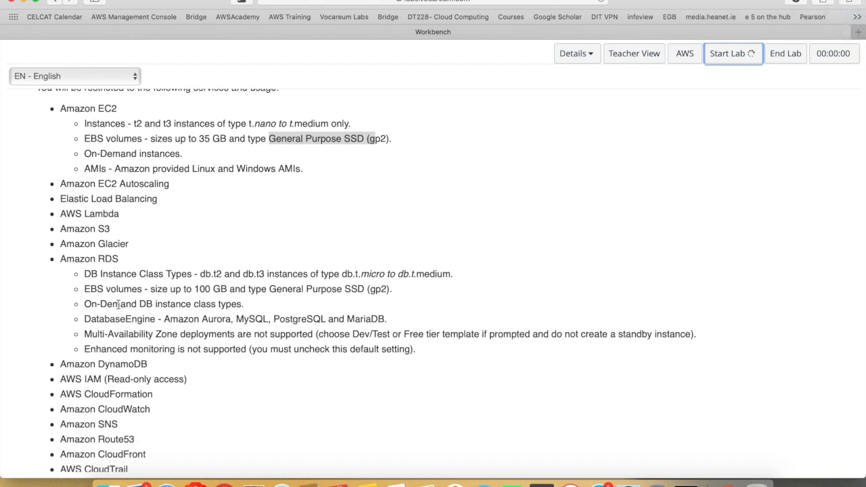
pyautogui.scroll(-4, 119, 304)
pyautogui.scroll(-10, 119, 304)
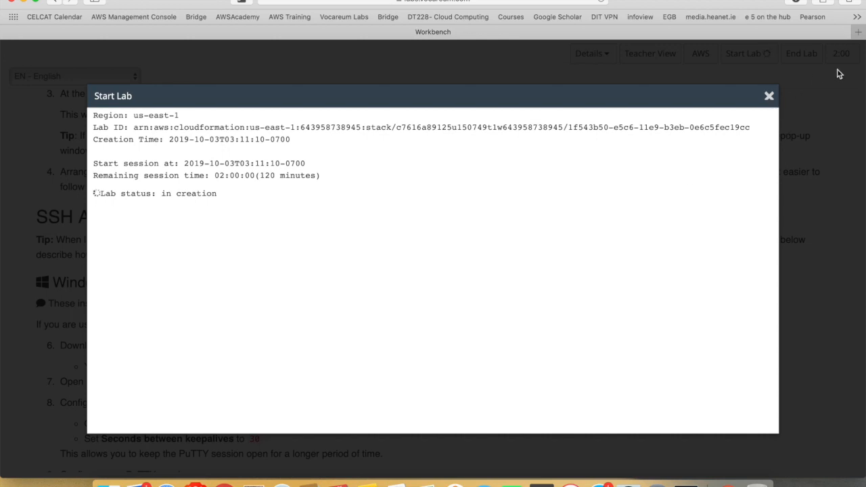
pyautogui.click(769, 97)
# Read through the lab's console access and SSH instructions, and check the session time and SSH key options in the lab details
pyautogui.scroll(10, 479, 230)
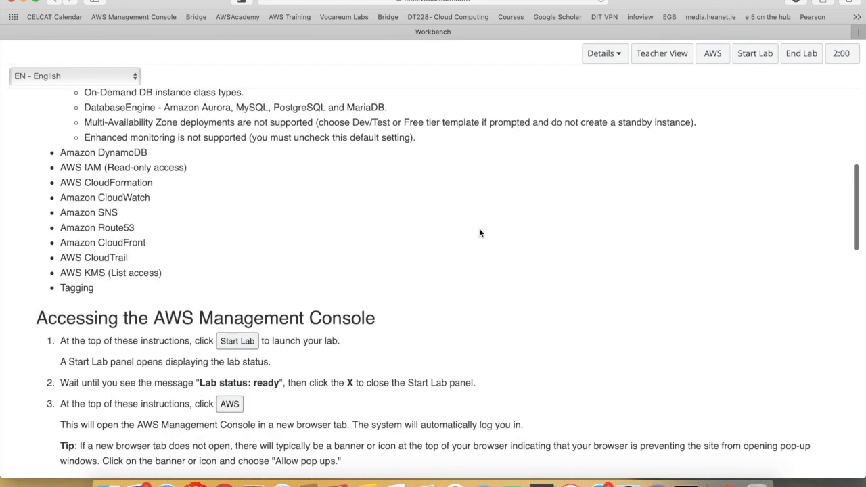
pyautogui.scroll(5, 480, 231)
pyautogui.scroll(-20, 479, 233)
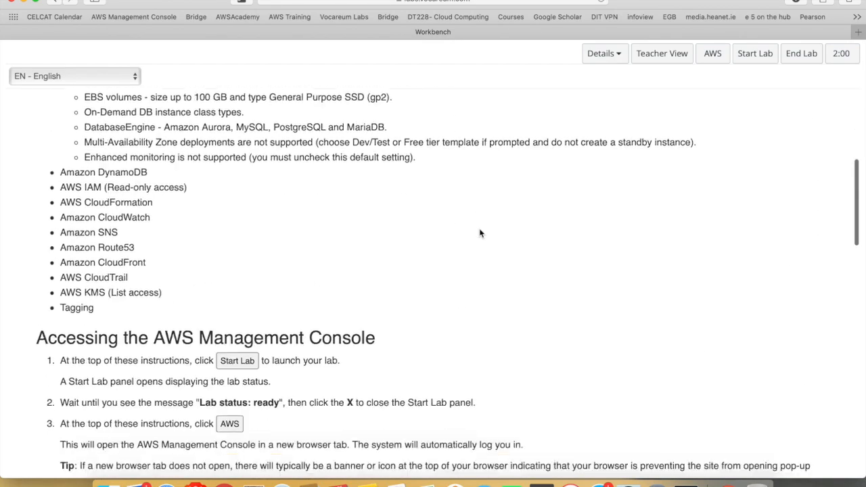
pyautogui.scroll(-5, 480, 230)
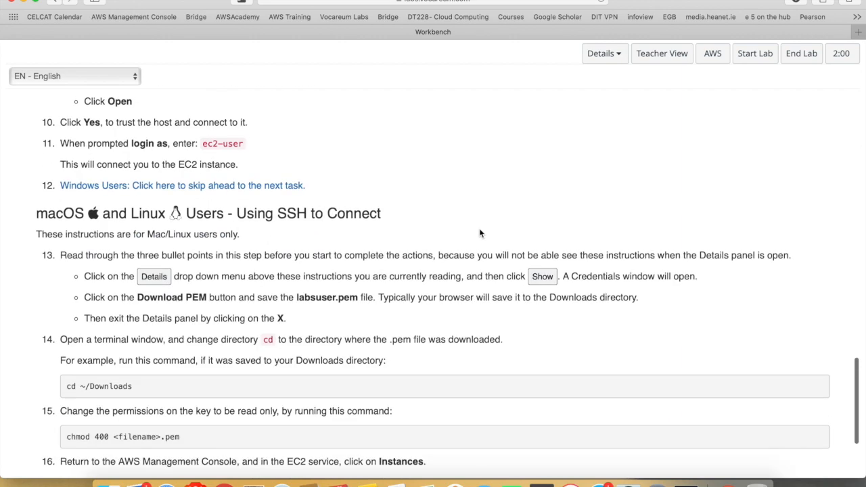
pyautogui.scroll(15, 479, 229)
pyautogui.scroll(3, 479, 229)
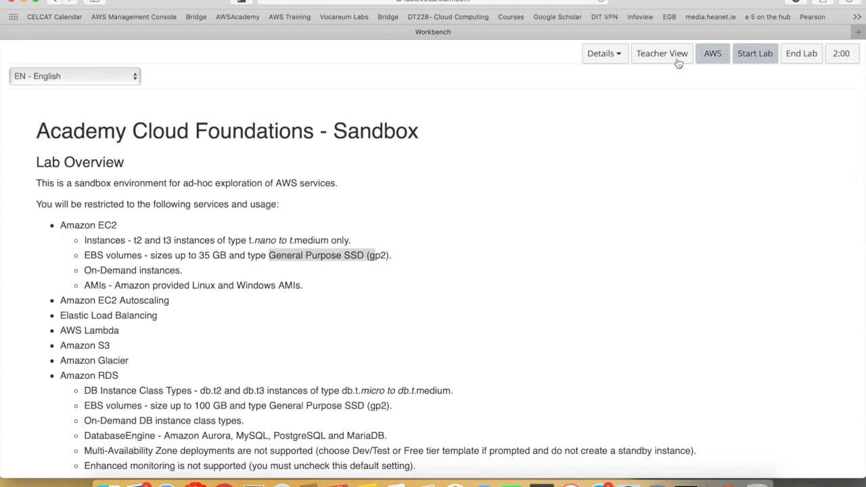
pyautogui.click(604, 54)
pyautogui.click(609, 102)
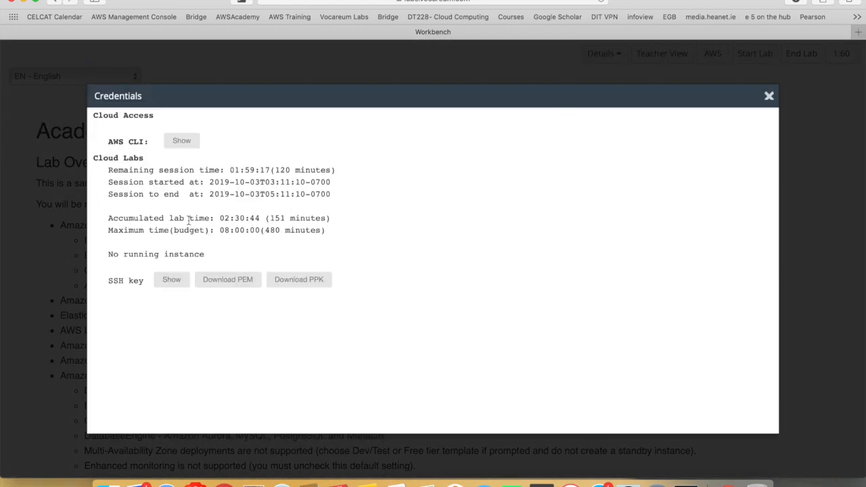
pyautogui.click(770, 97)
# Log out of the existing AWS sign-in session and open the AWS Management Console from the lab page
pyautogui.click(716, 62)
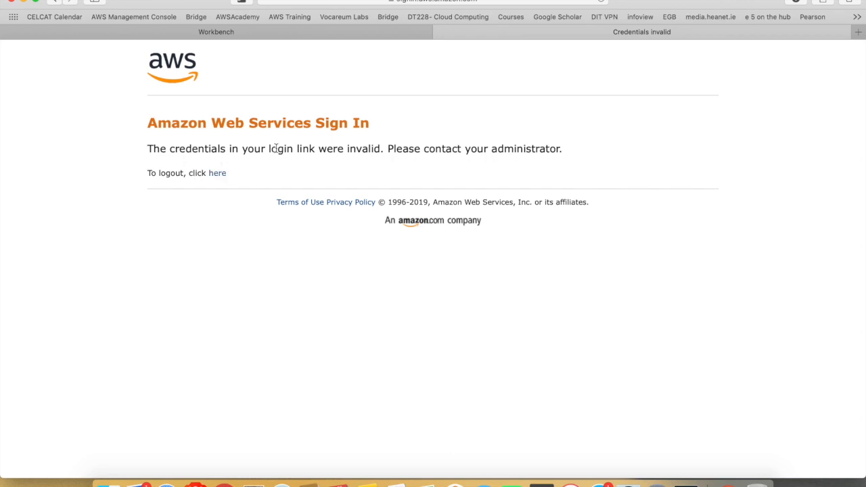
pyautogui.click(217, 174)
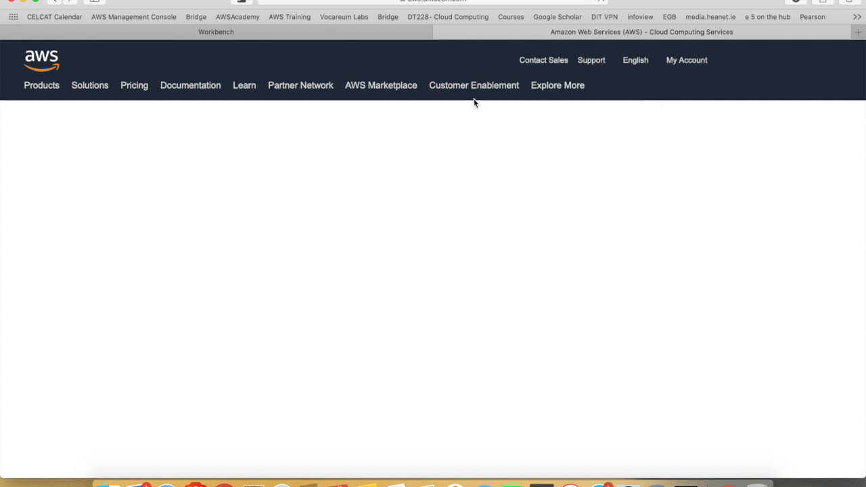
pyautogui.click(399, 35)
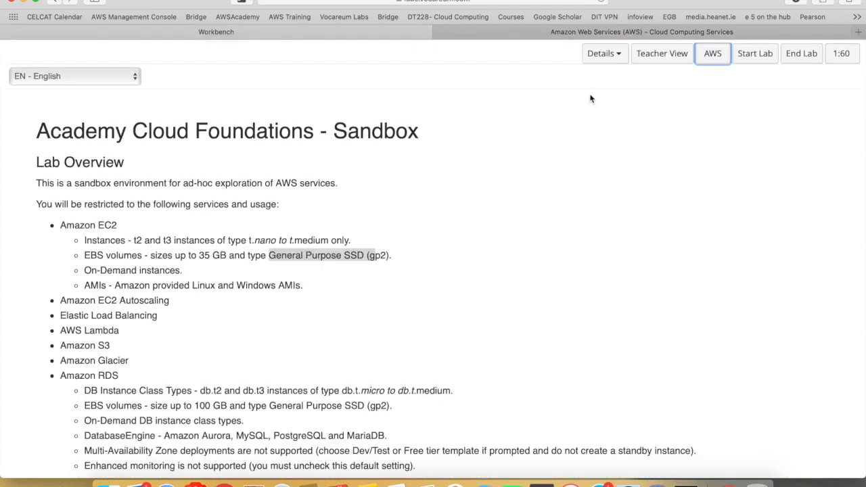
pyautogui.click(714, 60)
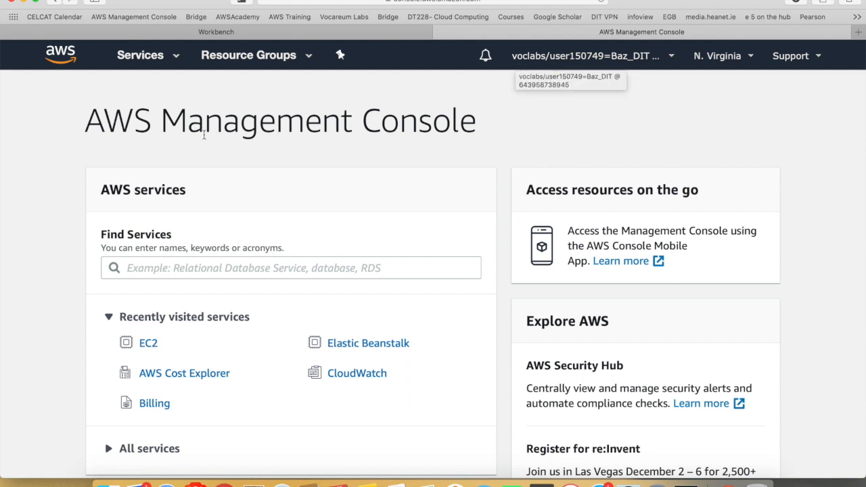
# Go to the EC2 service and start launching a new instance
pyautogui.click(146, 346)
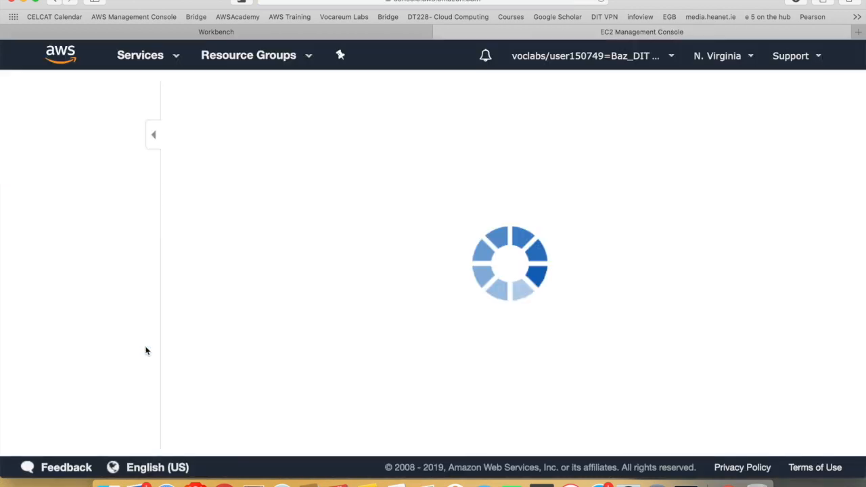
pyautogui.scroll(-2, 289, 273)
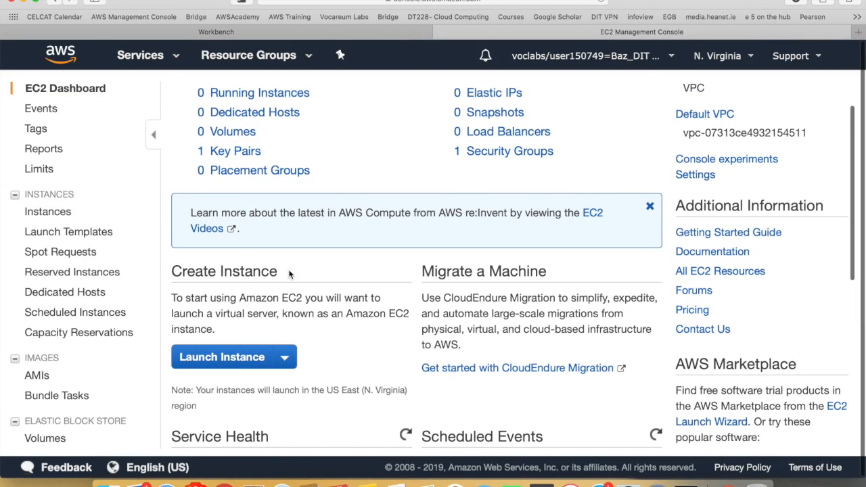
pyautogui.click(226, 358)
# Search the machine images for "windows" and choose Microsoft Windows Server 2019 Base for the instance
pyautogui.scroll(-2, 367, 325)
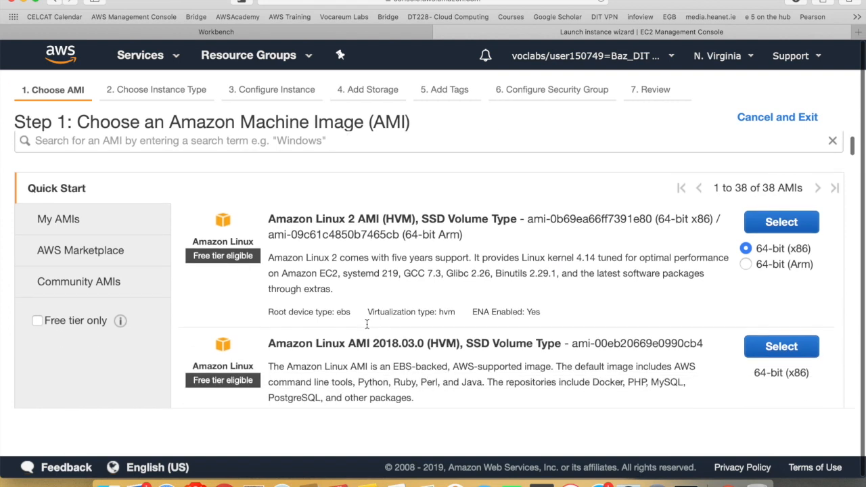
pyautogui.scroll(2, 209, 205)
pyautogui.click(212, 194)
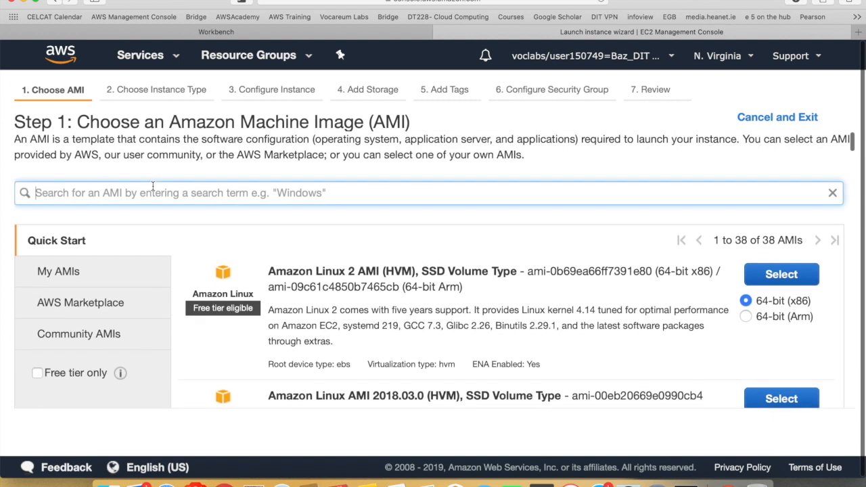
pyautogui.write('windo')
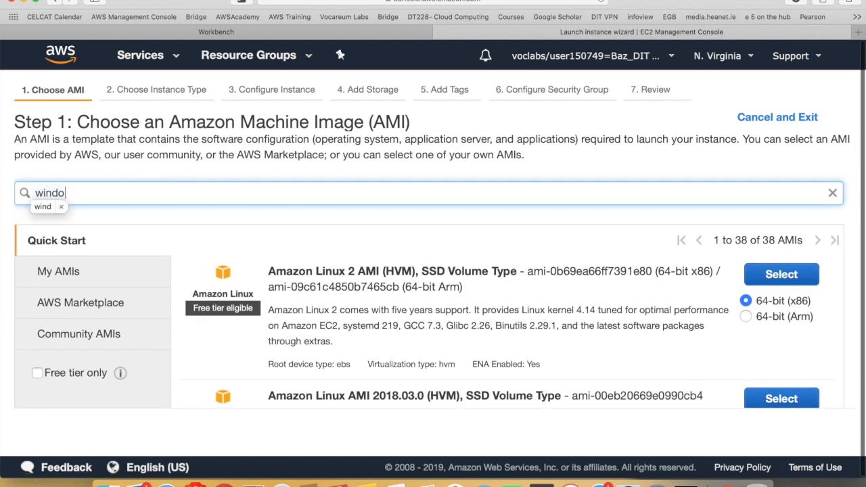
pyautogui.write('s s')
pyautogui.press('Return')
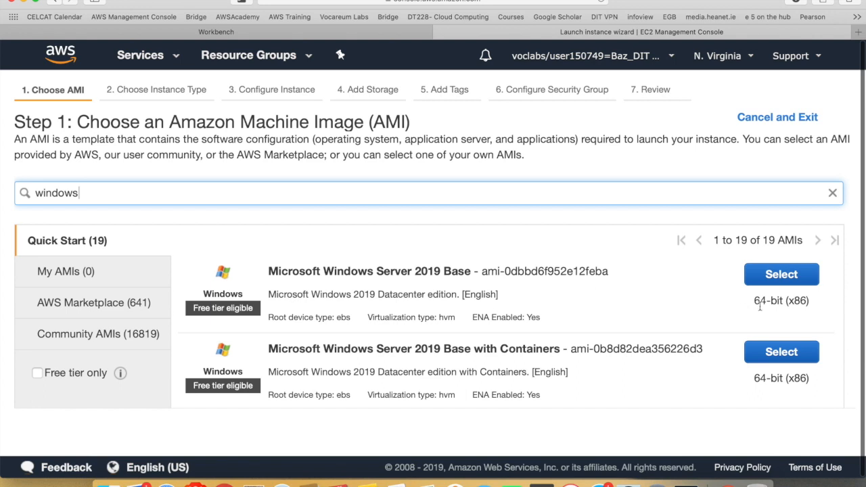
pyautogui.scroll(-4, 455, 282)
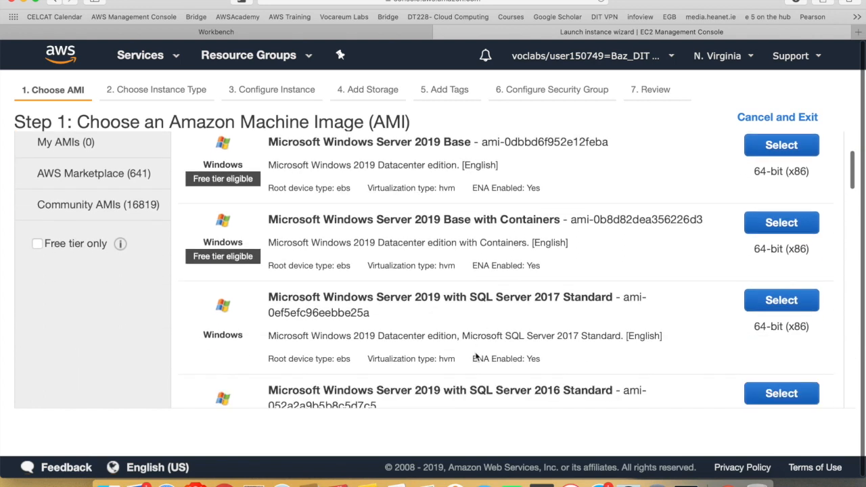
pyautogui.scroll(-3, 500, 331)
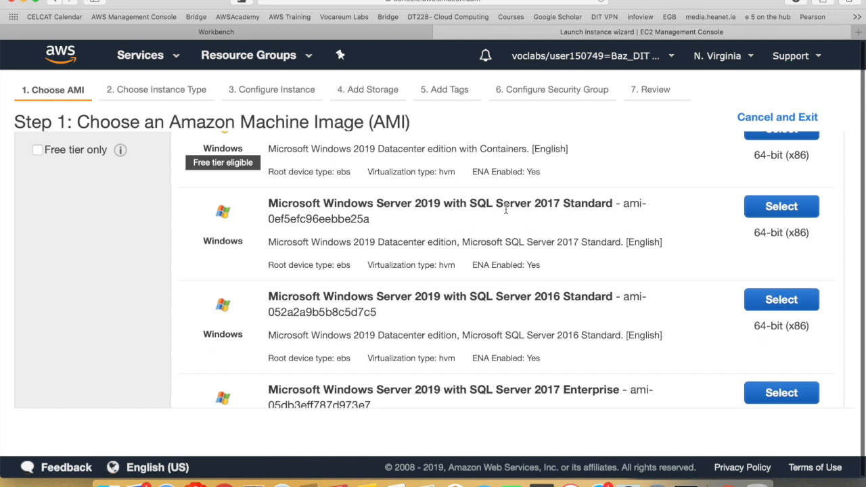
pyautogui.scroll(5, 505, 210)
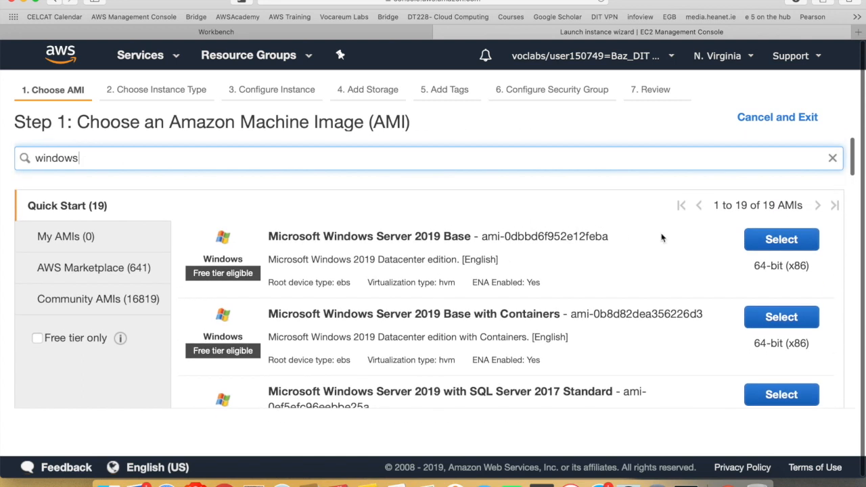
pyautogui.click(794, 242)
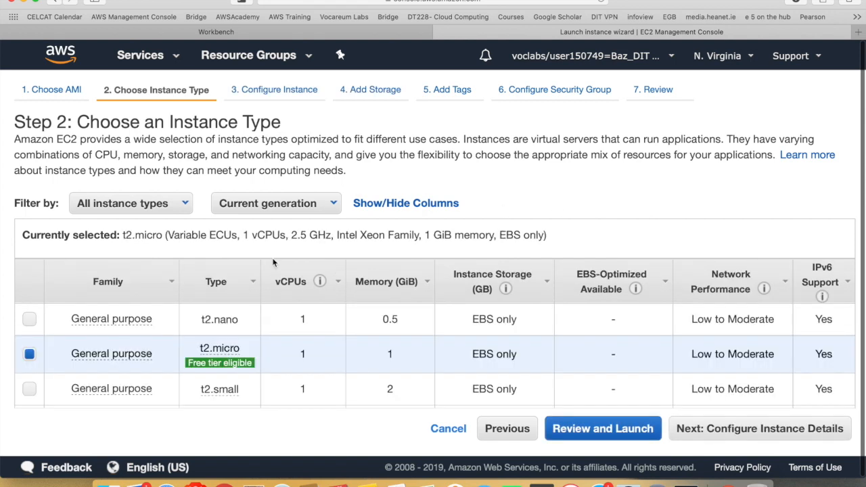
# Choose the t2.medium instance type and continue to configuring the instance details
pyautogui.scroll(-3, 252, 359)
pyautogui.moveTo(218, 249)
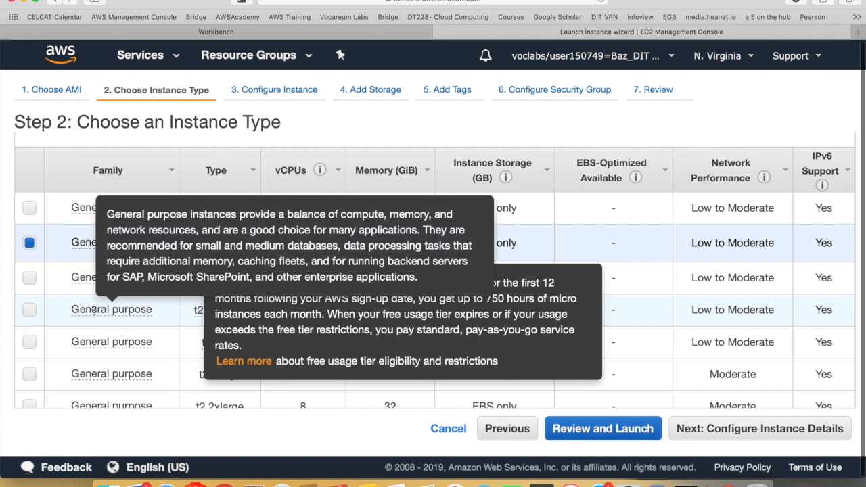
pyautogui.click(29, 310)
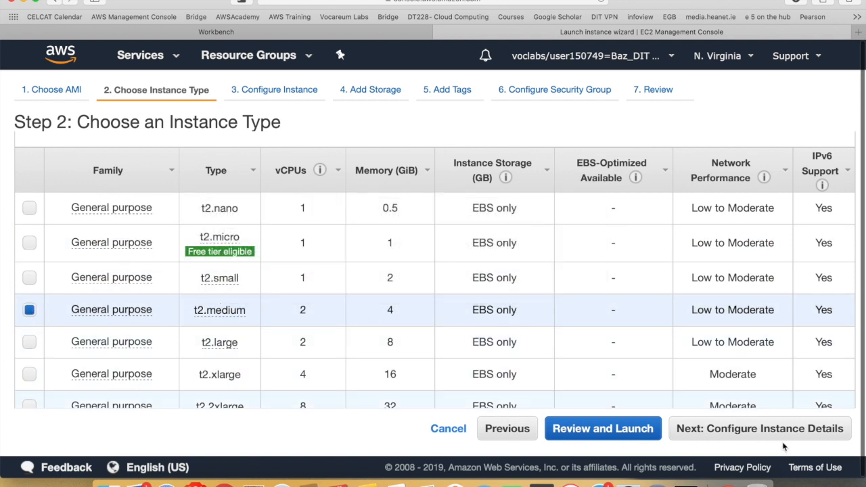
pyautogui.click(779, 433)
# Check the instance count, network and subnet options, keep their current settings and continue to the storage settings
pyautogui.scroll(-3, 373, 227)
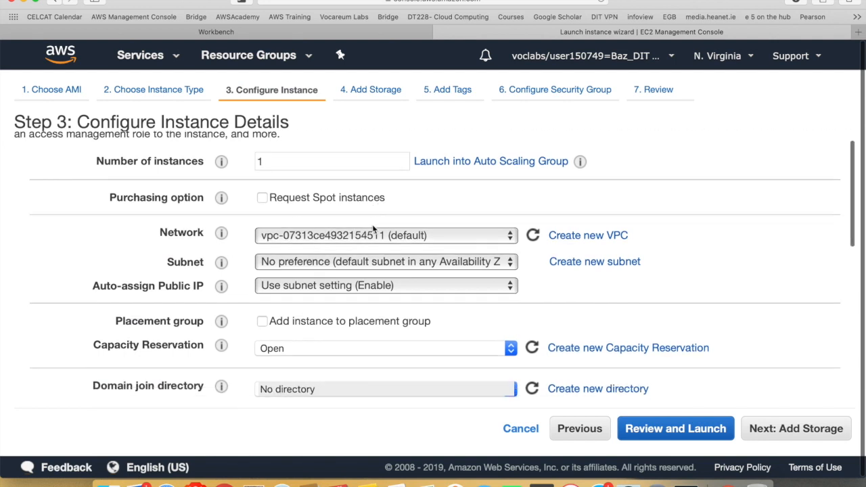
pyautogui.scroll(3, 372, 224)
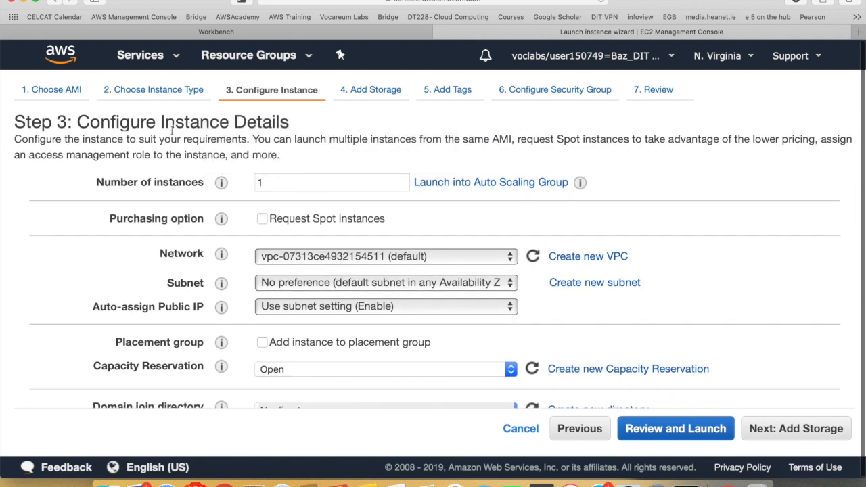
pyautogui.click(275, 182)
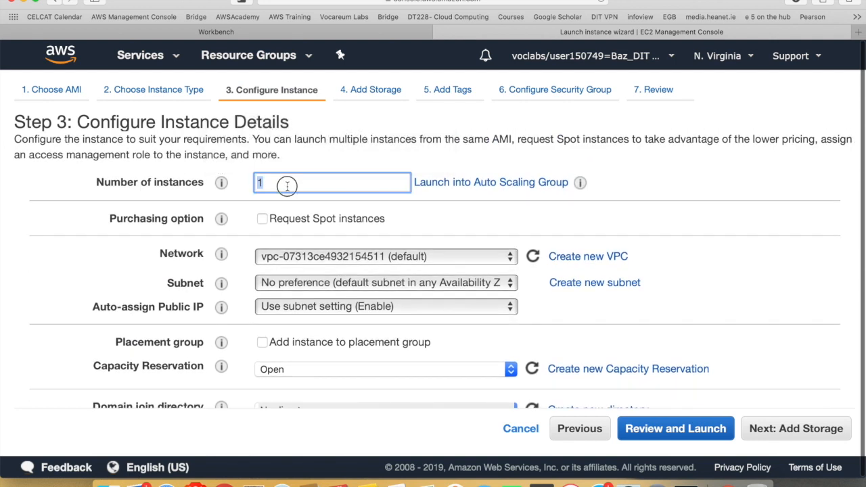
pyautogui.click(334, 263)
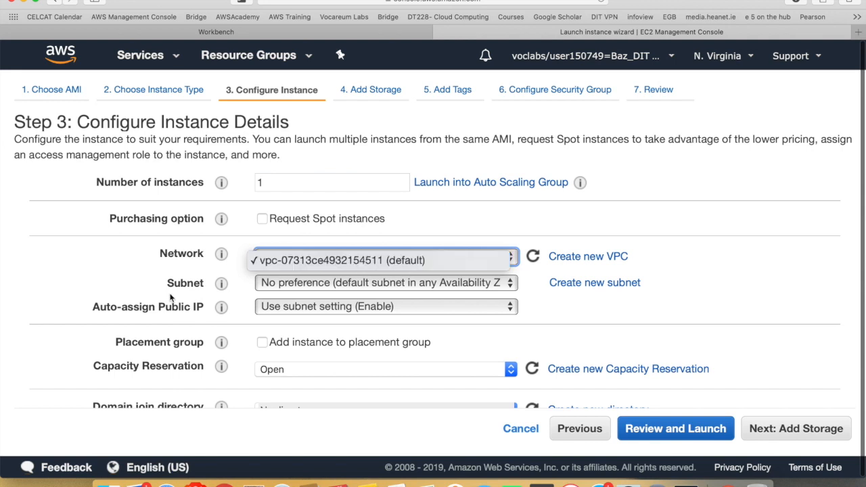
pyautogui.click(103, 277)
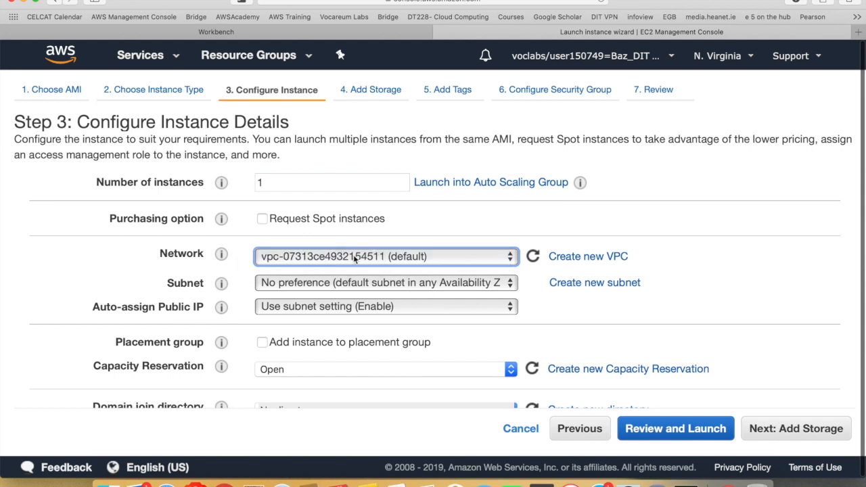
pyautogui.click(339, 289)
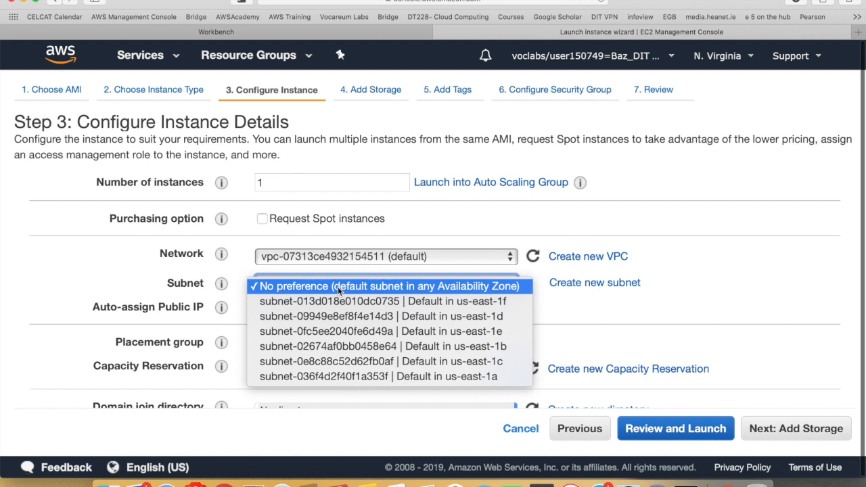
pyautogui.click(101, 297)
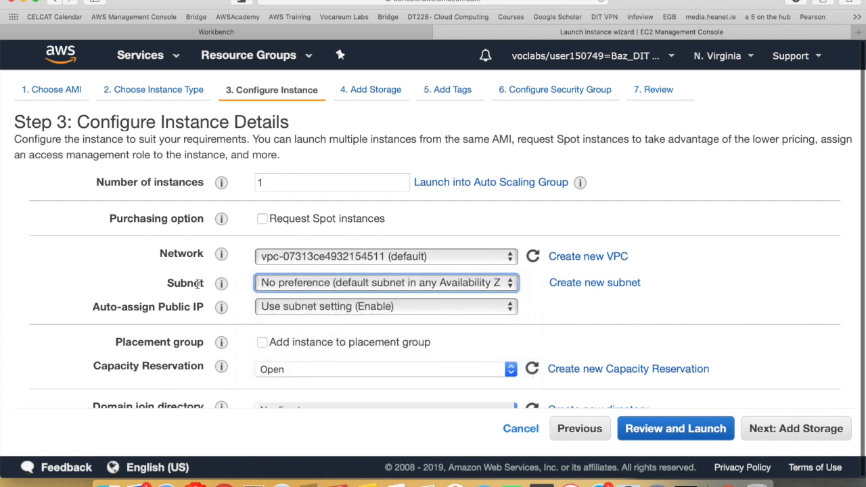
pyautogui.click(401, 287)
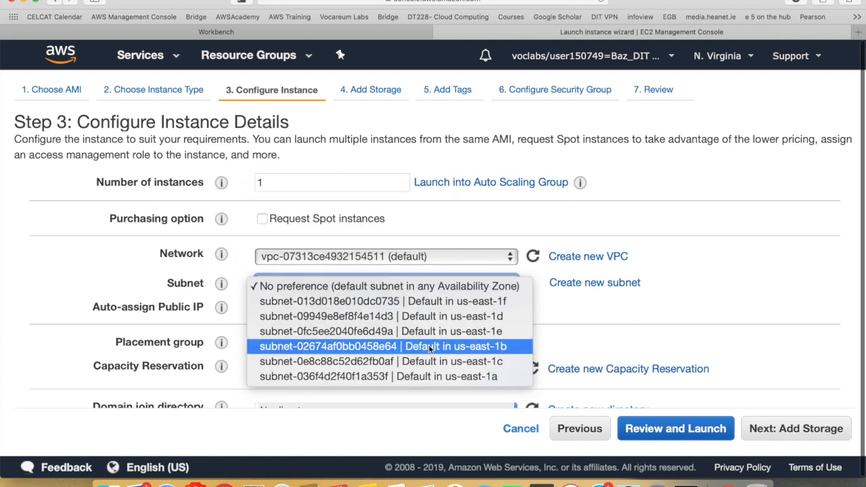
pyautogui.click(141, 287)
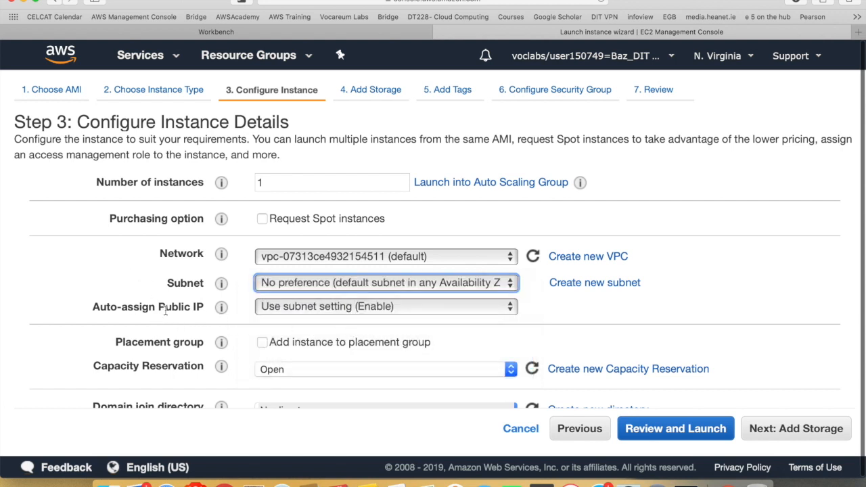
pyautogui.click(786, 428)
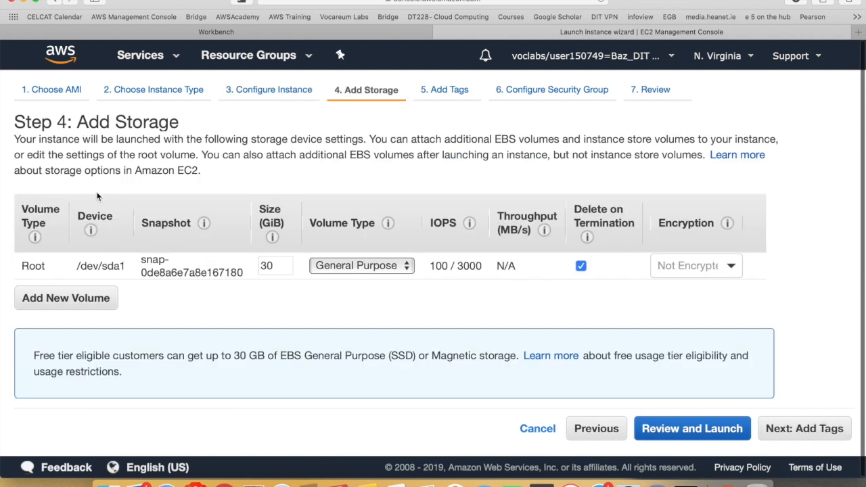
# Check the sandbox lab overview for the allowed EBS volume sizes and types, and return to the launch wizard
pyautogui.click(358, 32)
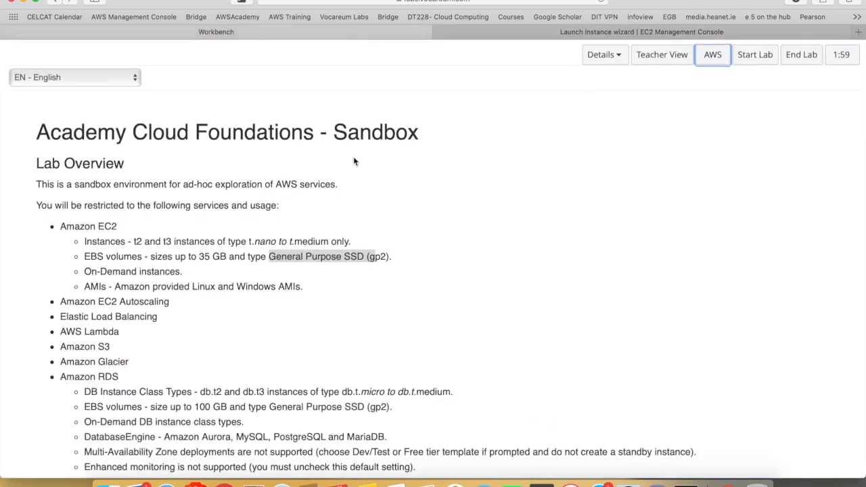
pyautogui.scroll(-5, 353, 159)
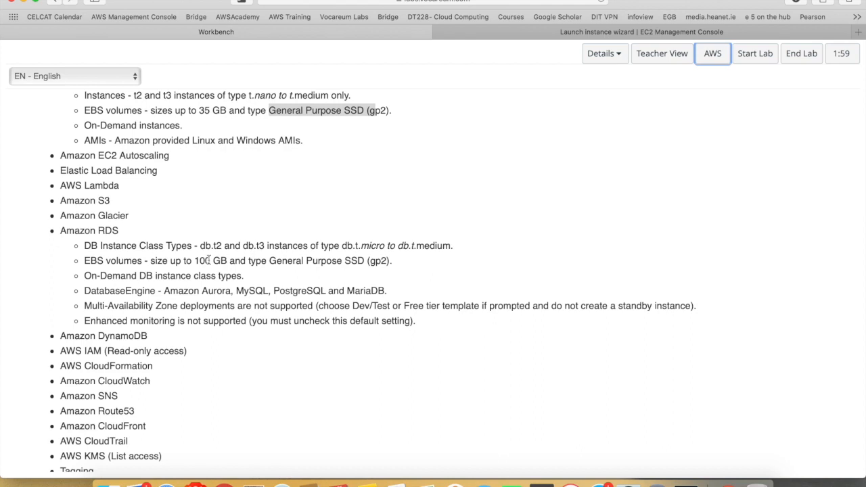
pyautogui.scroll(1, 337, 234)
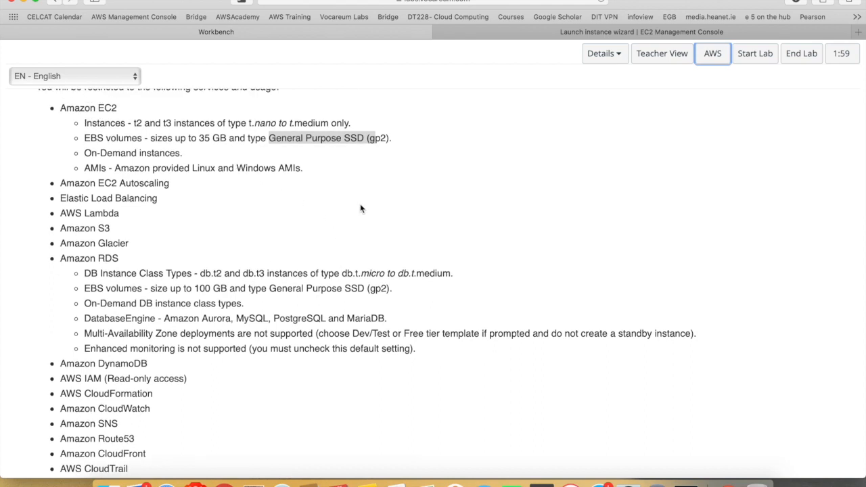
pyautogui.click(655, 34)
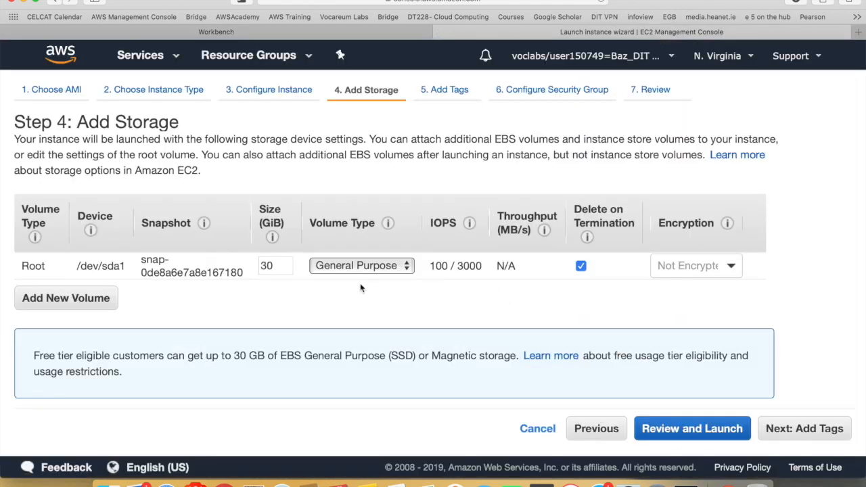
pyautogui.click(294, 32)
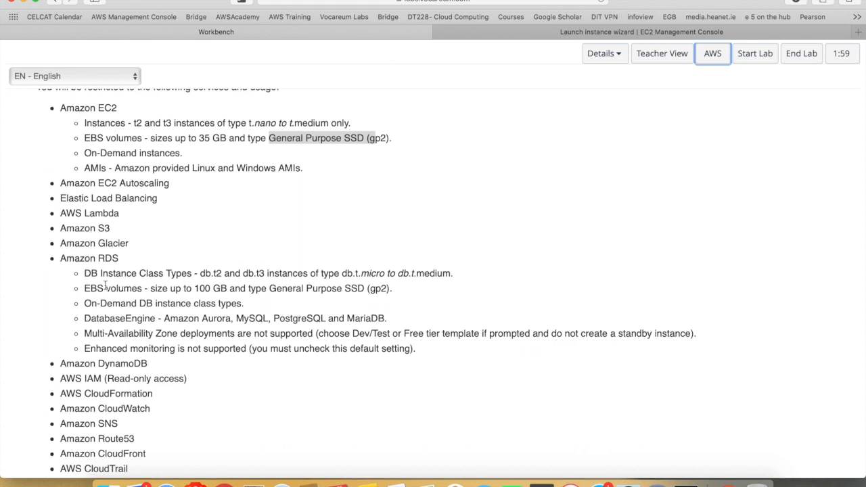
pyautogui.scroll(3, 188, 302)
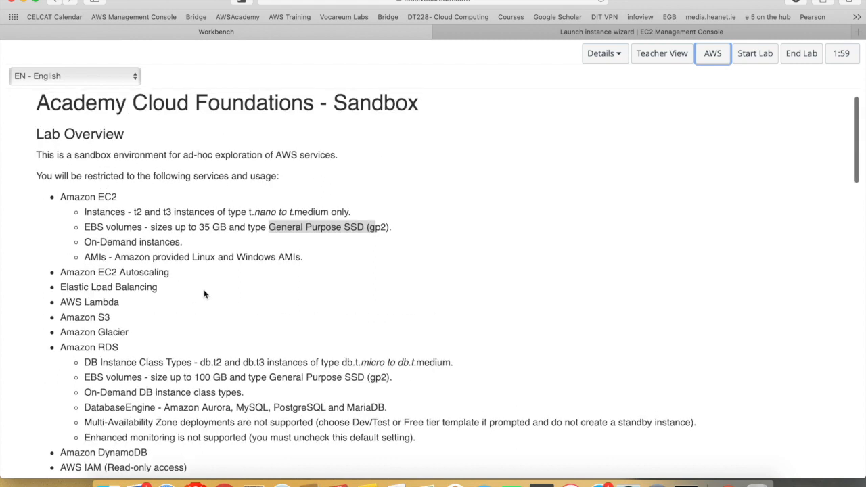
pyautogui.click(595, 32)
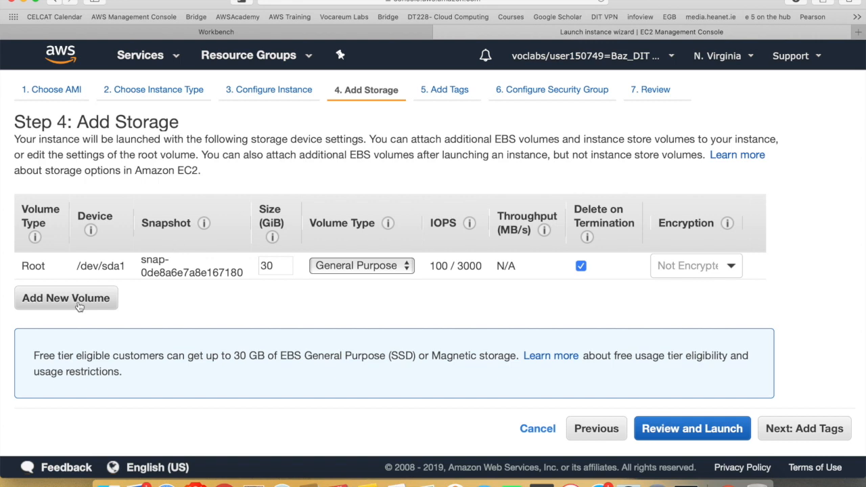
# Add a second EBS volume of type Provisioned IOPS SSD (io1) and check the explanation of its IOPS setting
pyautogui.click(79, 306)
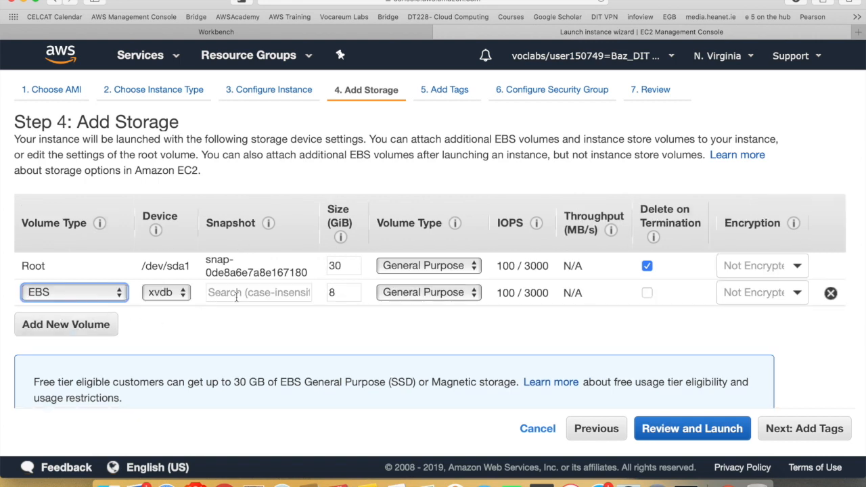
pyautogui.click(435, 292)
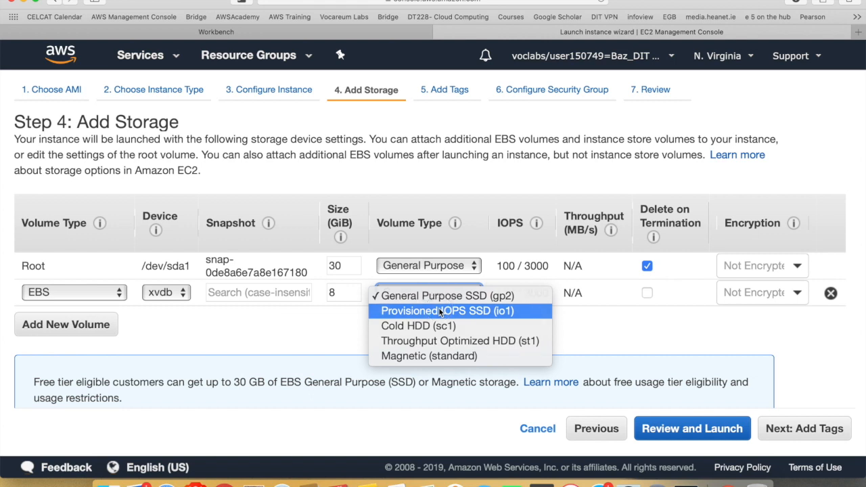
pyautogui.click(439, 309)
pyautogui.click(528, 295)
pyautogui.moveTo(537, 223)
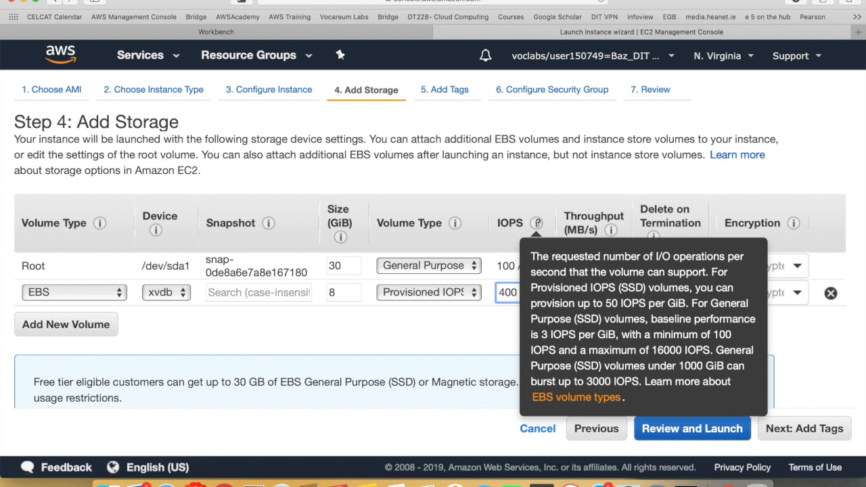
pyautogui.click(434, 334)
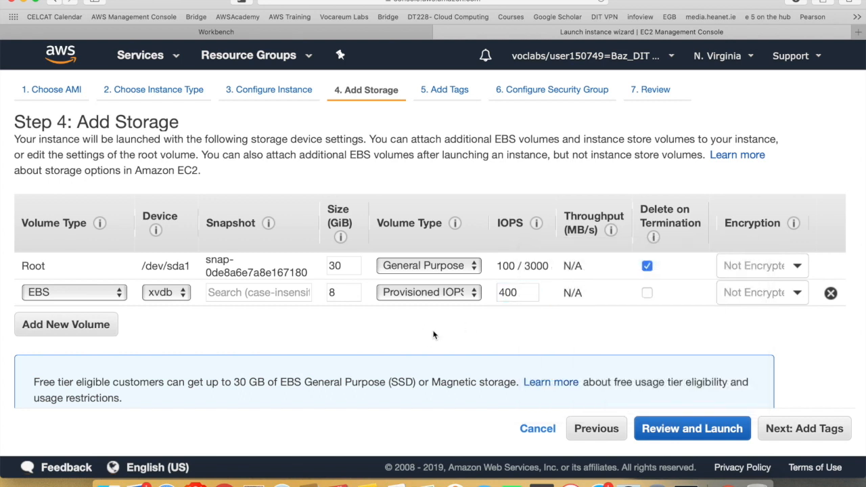
# Add a tag with key Name and value Demo to the instance and continue to the security group settings
pyautogui.click(832, 430)
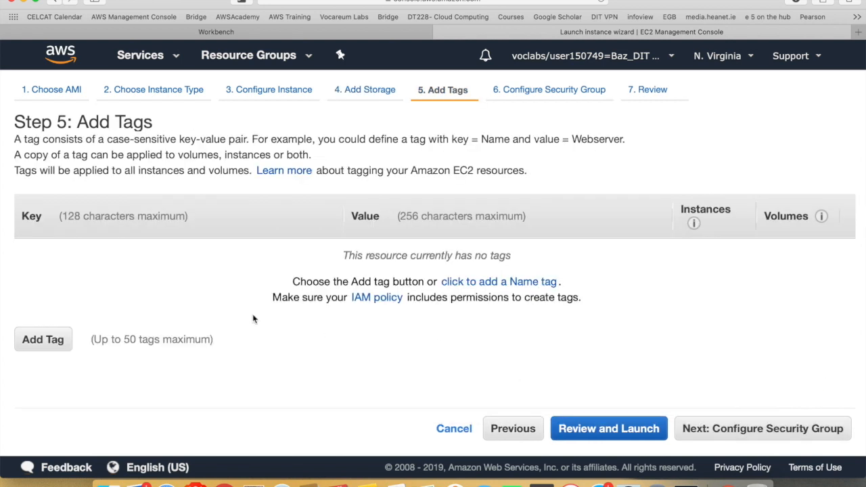
pyautogui.click(42, 339)
pyautogui.write('Name')
pyautogui.press('Tab')
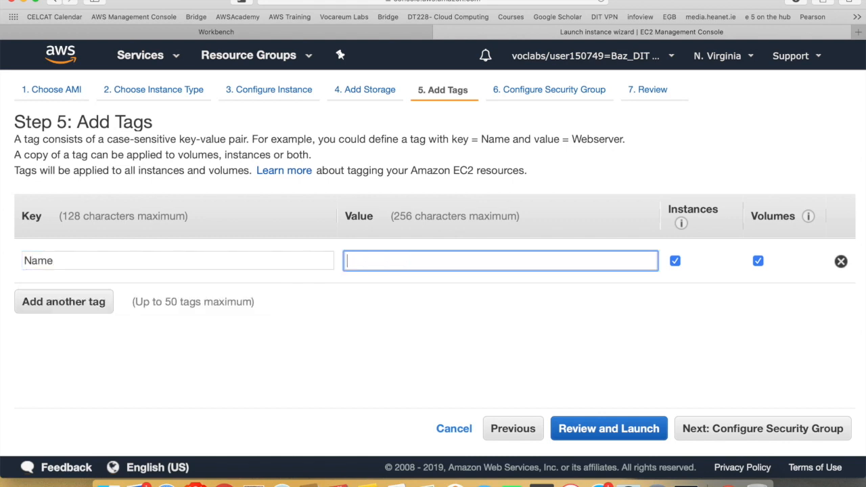
pyautogui.write('Demo')
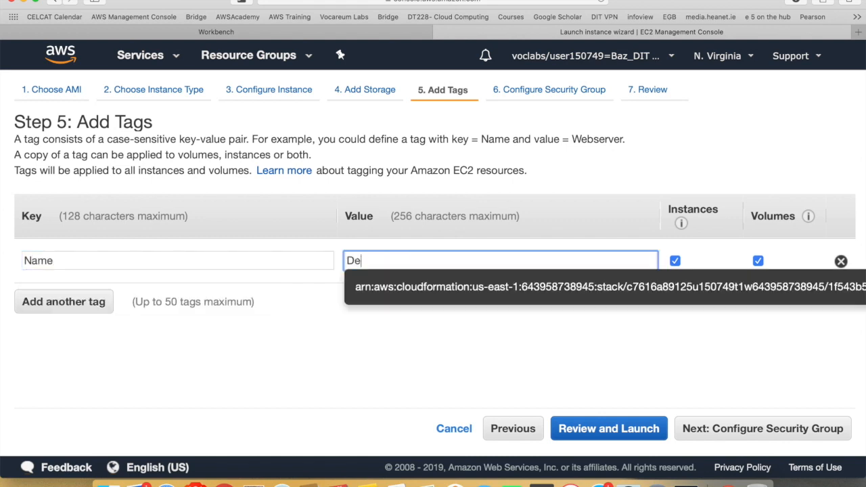
pyautogui.press('super+l')
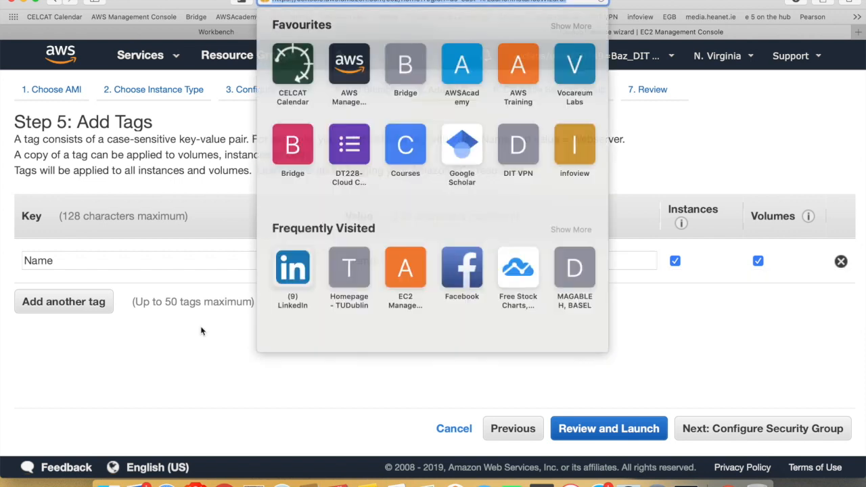
pyautogui.click(266, 399)
pyautogui.click(756, 423)
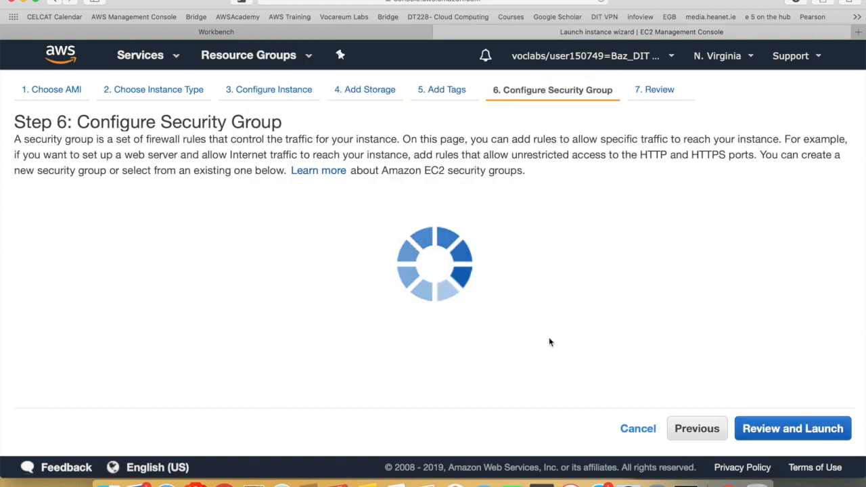
# Set the source of the new security group's RDP rule to Anywhere
pyautogui.scroll(-2, 138, 259)
pyautogui.scroll(2, 138, 259)
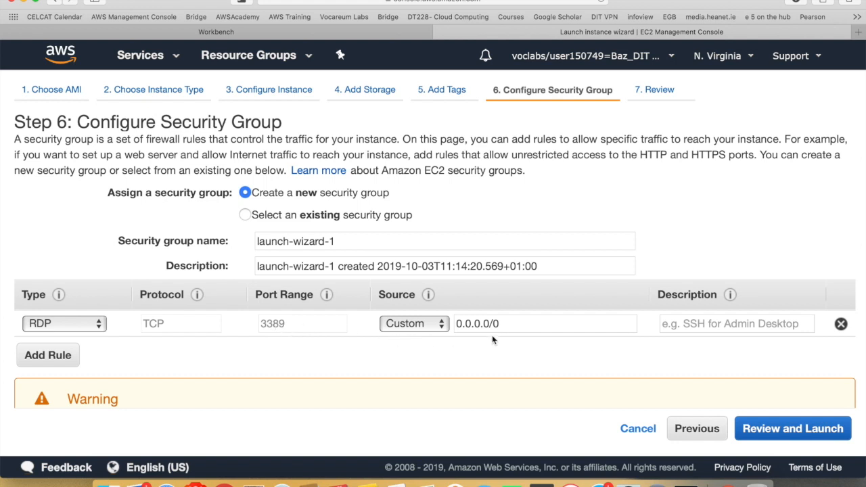
pyautogui.click(508, 325)
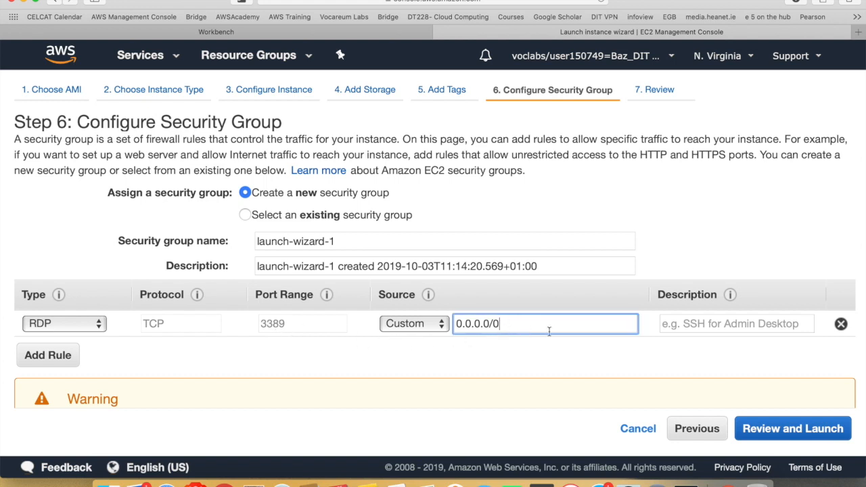
pyautogui.click(416, 326)
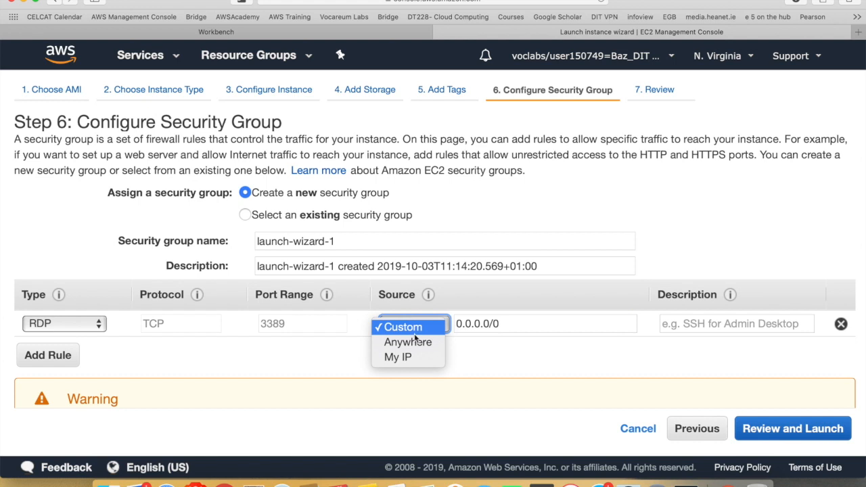
pyautogui.click(399, 357)
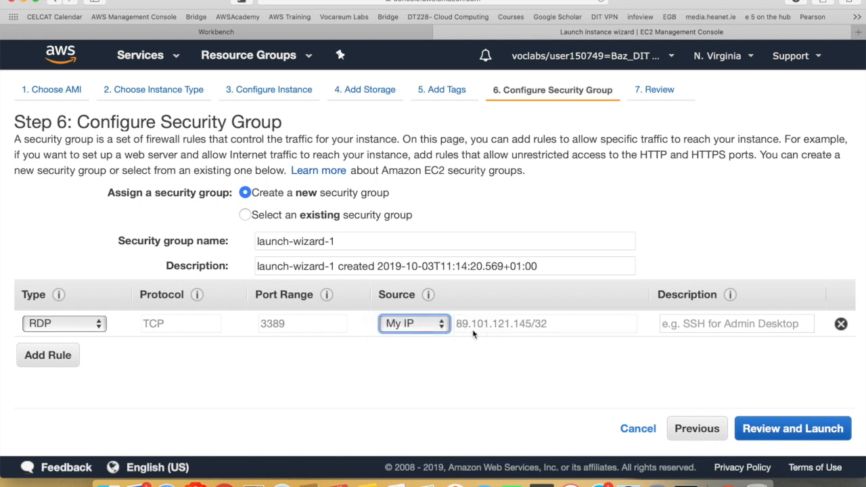
pyautogui.click(404, 328)
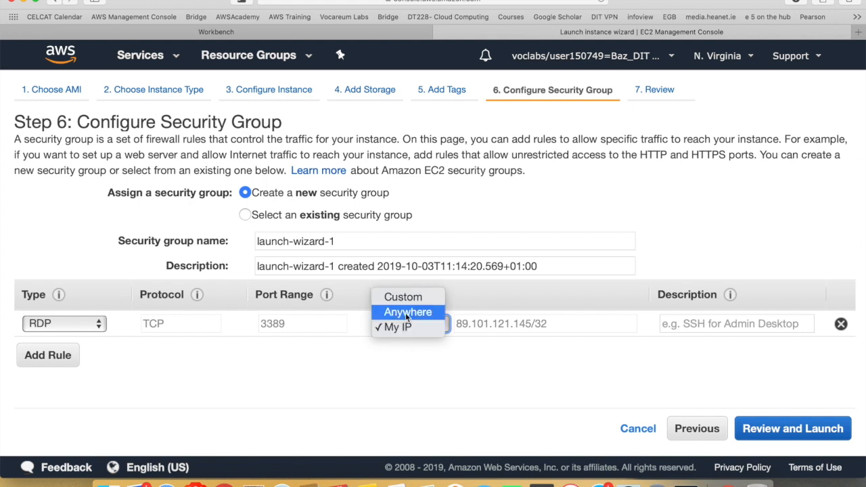
pyautogui.click(405, 311)
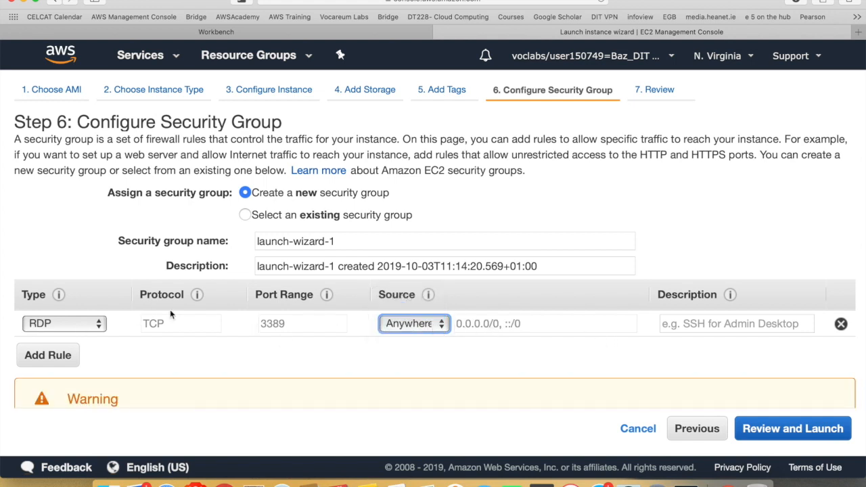
# Continue to the launch review and look over the instance type and security group settings
pyautogui.scroll(-3, 433, 271)
pyautogui.click(809, 428)
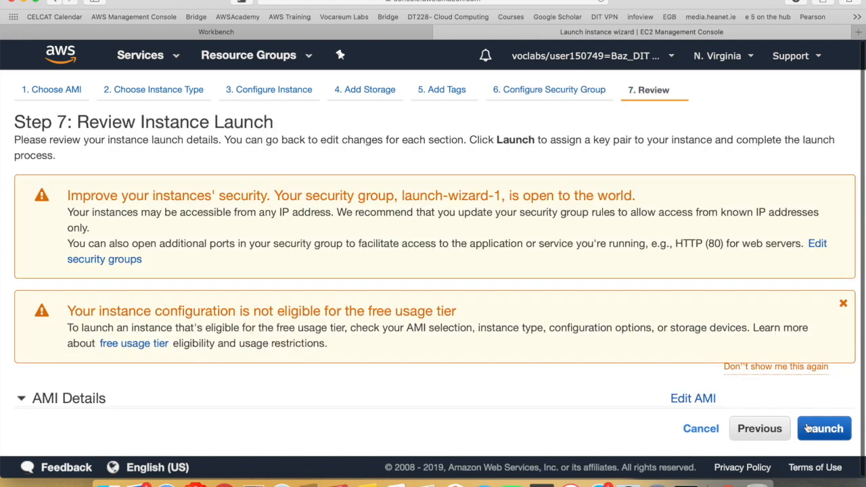
pyautogui.scroll(-10, 472, 247)
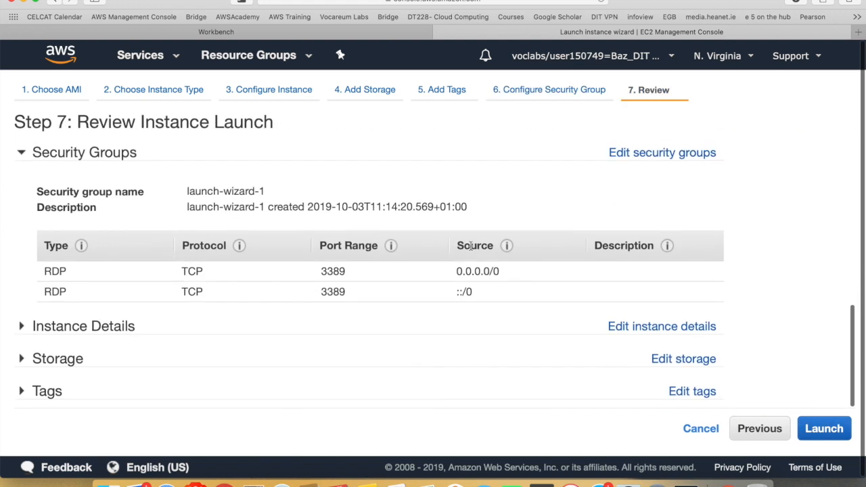
pyautogui.scroll(5, 783, 386)
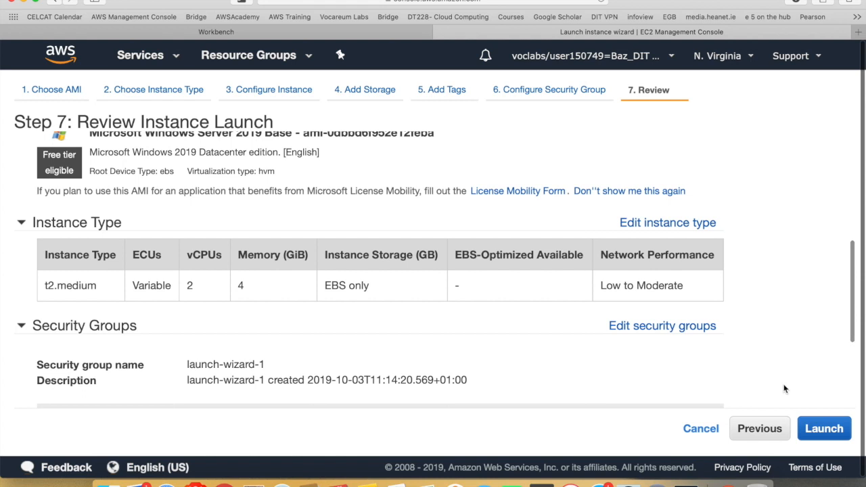
# Look over the security group rules in the review and try to launch the instance with the existing vockey key pair
pyautogui.scroll(-1, 785, 389)
pyautogui.scroll(-5, 270, 313)
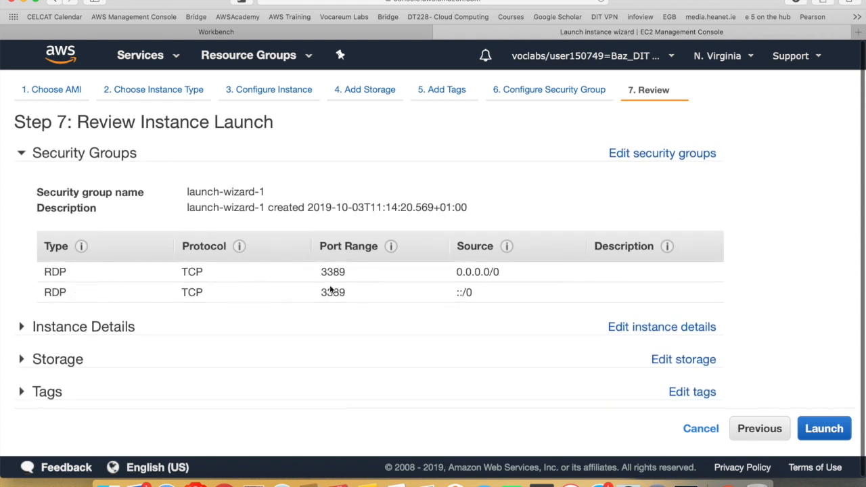
pyautogui.scroll(3, 331, 290)
pyautogui.click(822, 428)
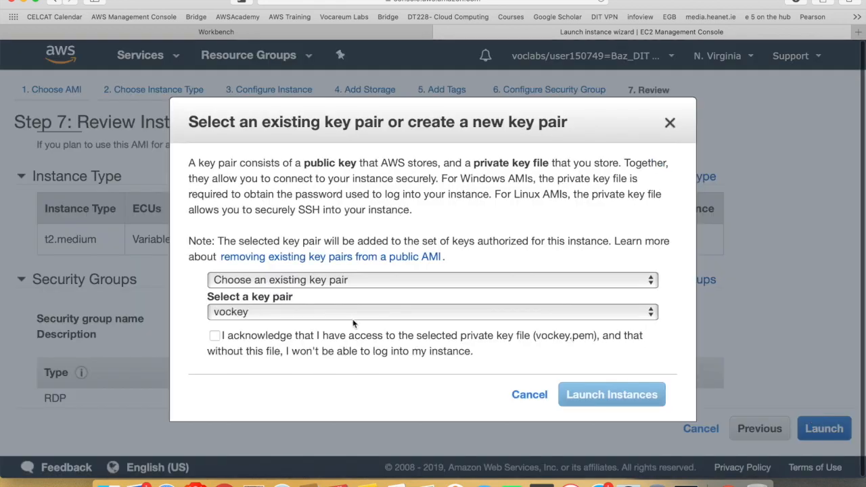
pyautogui.click(214, 336)
pyautogui.click(604, 395)
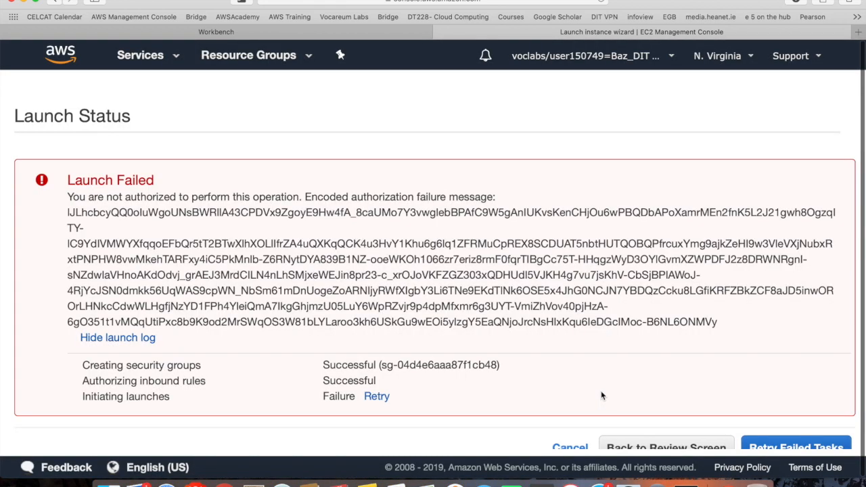
# Return to the launch review and examine the instance details and storage configuration
pyautogui.scroll(-2, 589, 338)
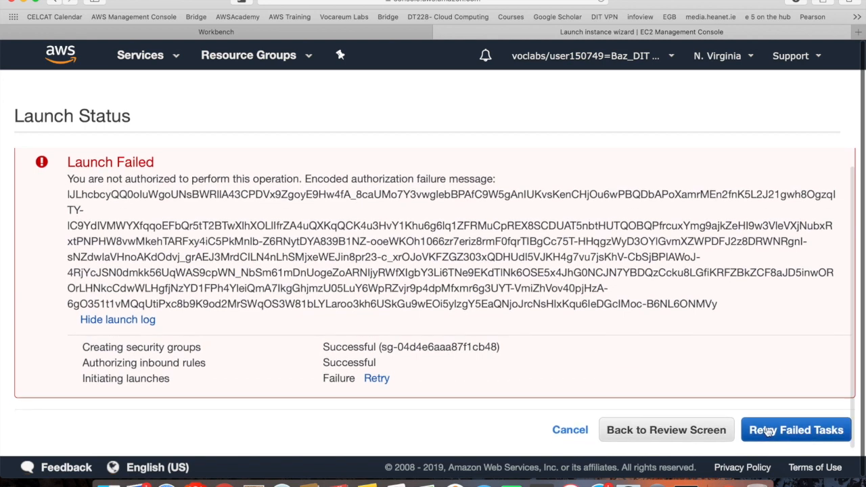
pyautogui.click(684, 430)
pyautogui.scroll(-10, 690, 344)
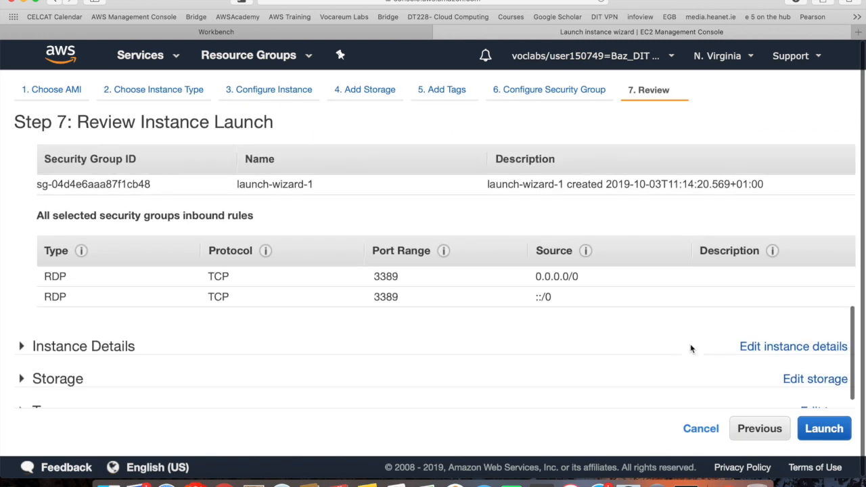
pyautogui.scroll(-1, 690, 344)
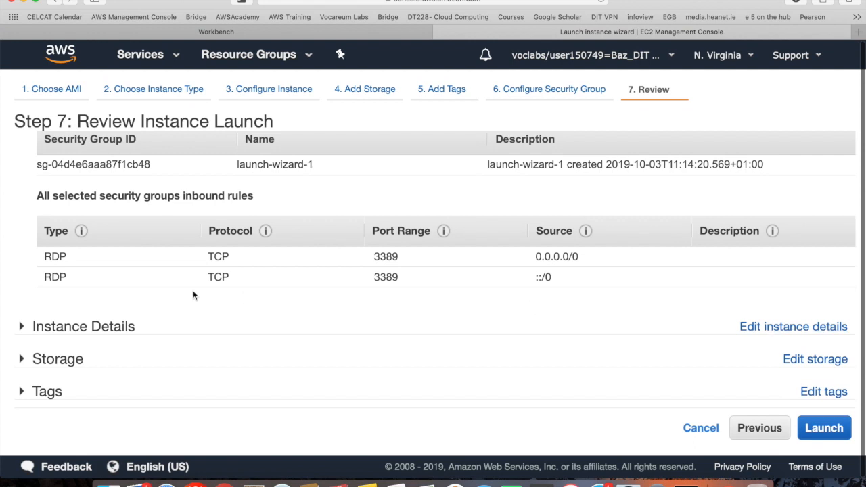
pyautogui.click(40, 325)
pyautogui.scroll(-10, 190, 348)
pyautogui.scroll(-1, 190, 347)
pyautogui.click(35, 358)
pyautogui.scroll(-5, 243, 341)
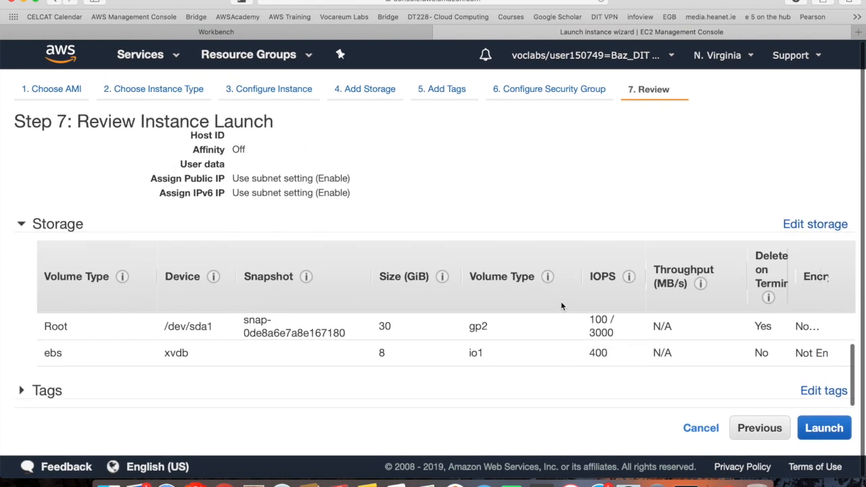
# Edit the storage settings and change the extra EBS volume's type to General Purpose SSD (gp2)
pyautogui.click(812, 229)
pyautogui.click(429, 294)
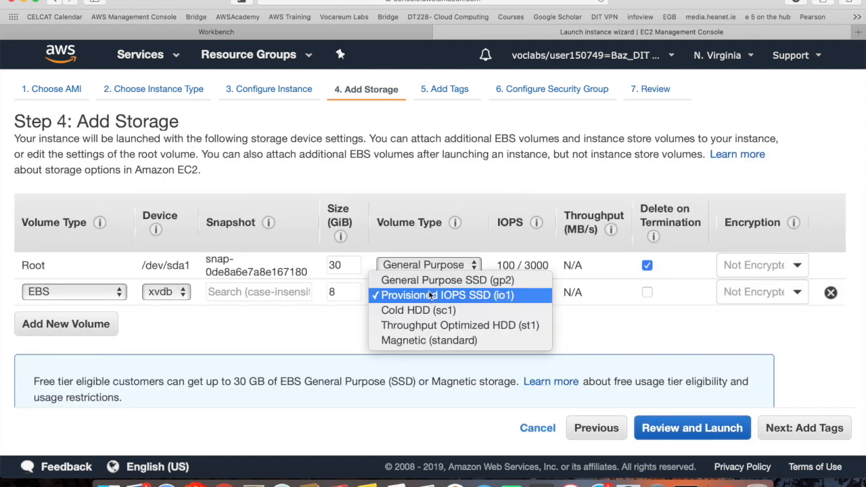
pyautogui.click(429, 280)
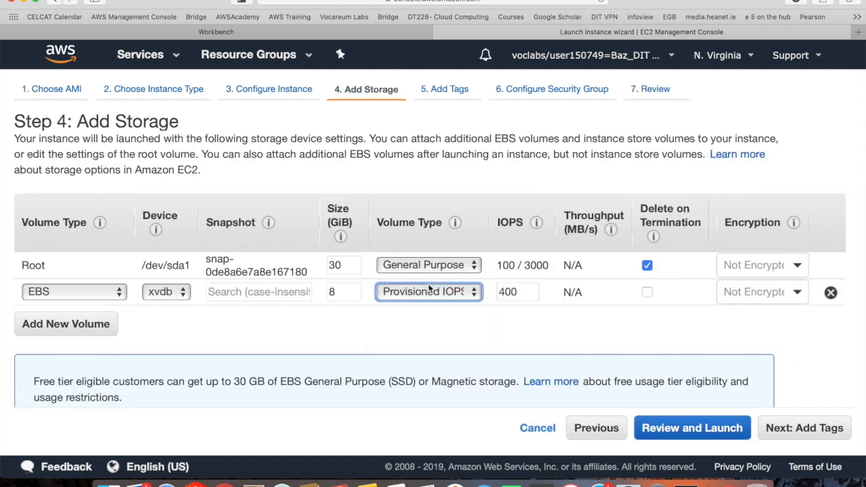
# Continue through the remaining wizard pages and launch the instance with the vockey key pair, acknowledging access to its private key file
pyautogui.click(800, 431)
pyautogui.click(801, 433)
pyautogui.click(808, 428)
pyautogui.click(820, 427)
pyautogui.click(477, 339)
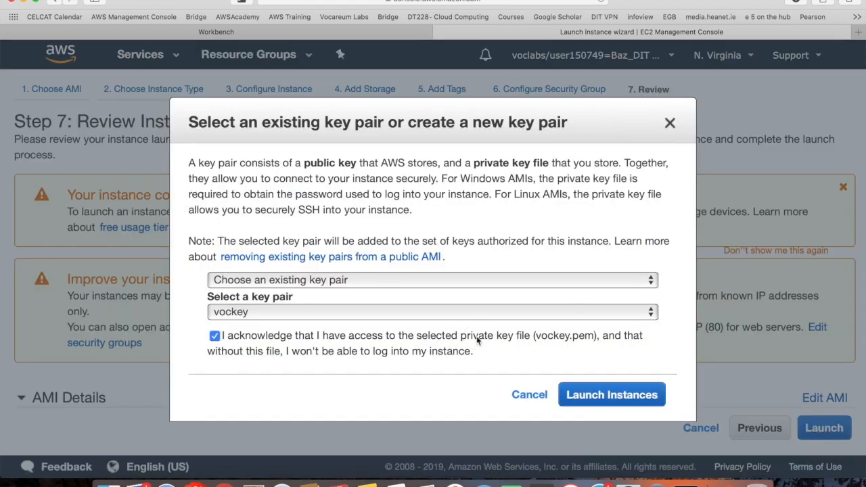
pyautogui.click(622, 400)
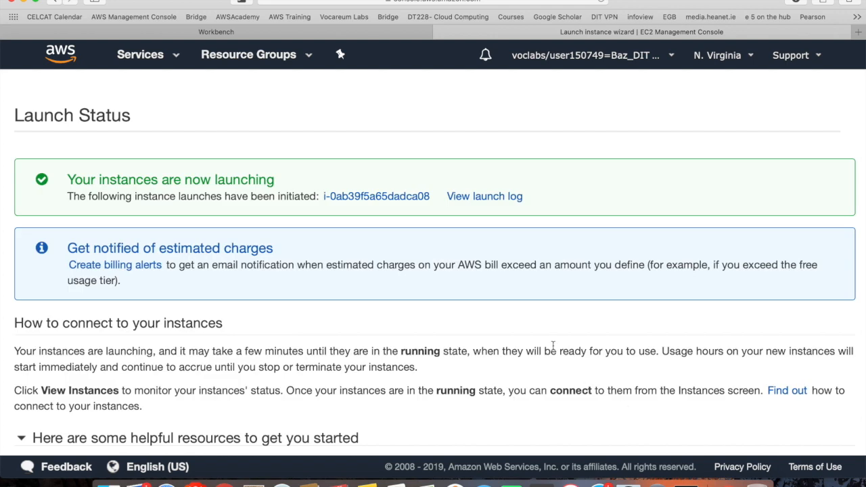
# Open the newly launched instance in the instance list and view its security group's inbound rules
pyautogui.click(358, 201)
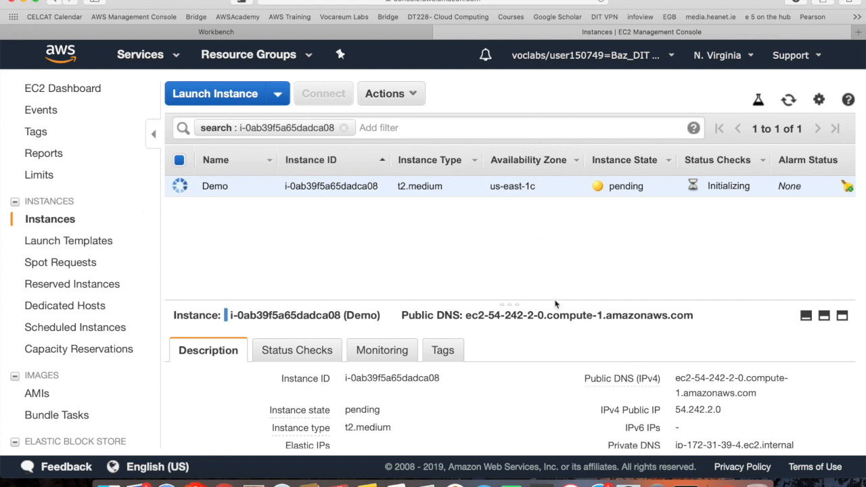
pyautogui.click(788, 101)
pyautogui.scroll(-1, 657, 373)
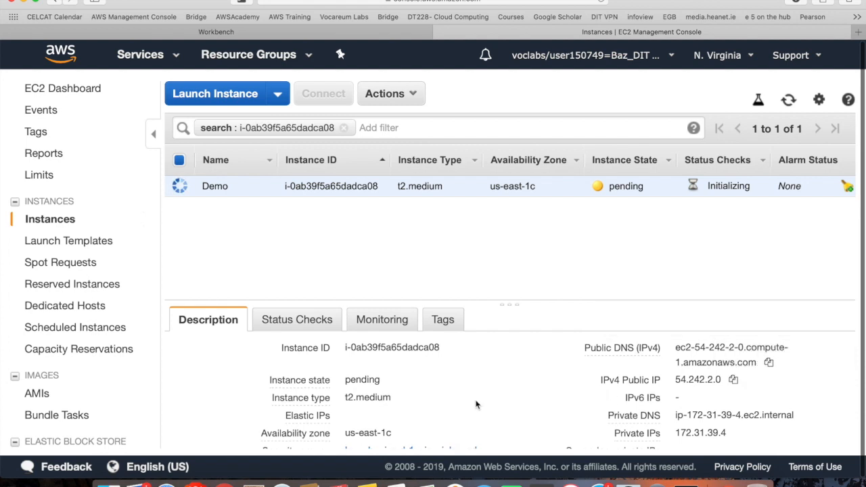
pyautogui.scroll(-3, 475, 404)
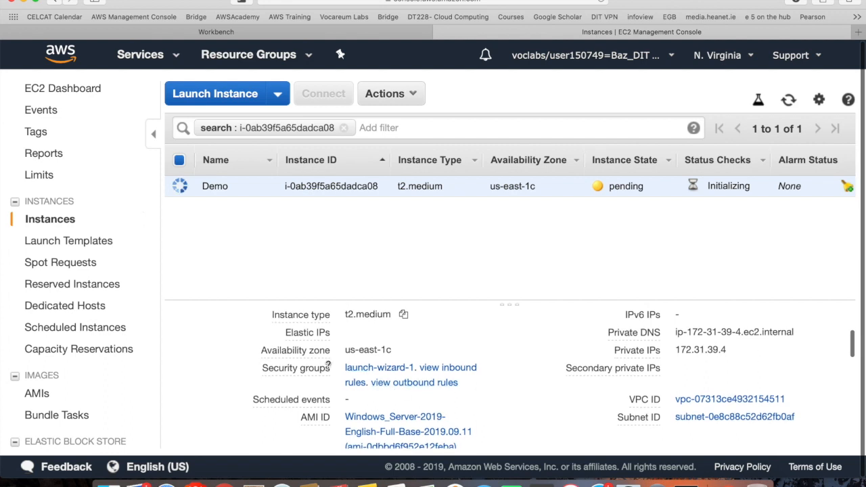
pyautogui.click(435, 372)
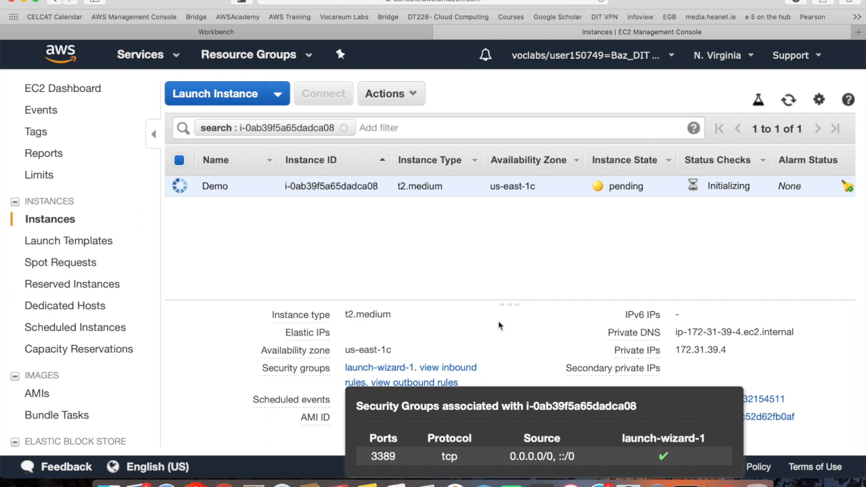
pyautogui.click(483, 347)
# Examine the Demo instance's AMI, key pair, root device and block devices, and refresh the instance list
pyautogui.scroll(-3, 587, 379)
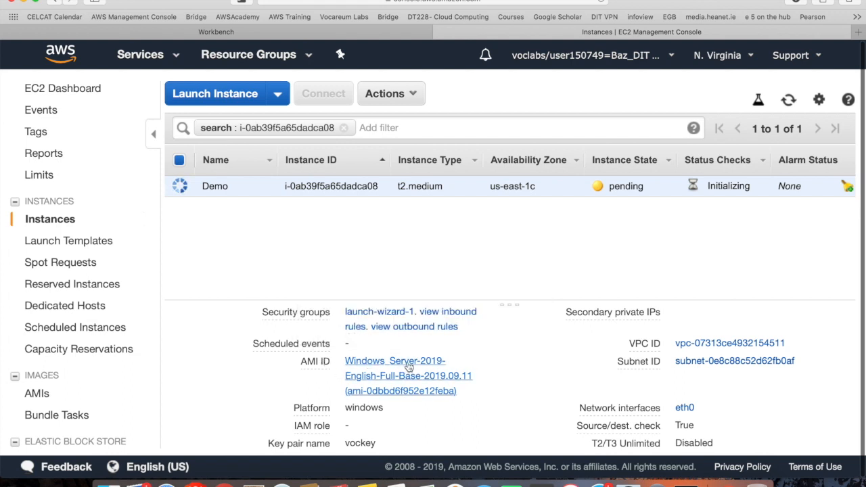
pyautogui.scroll(-1, 452, 369)
pyautogui.scroll(-8, 452, 369)
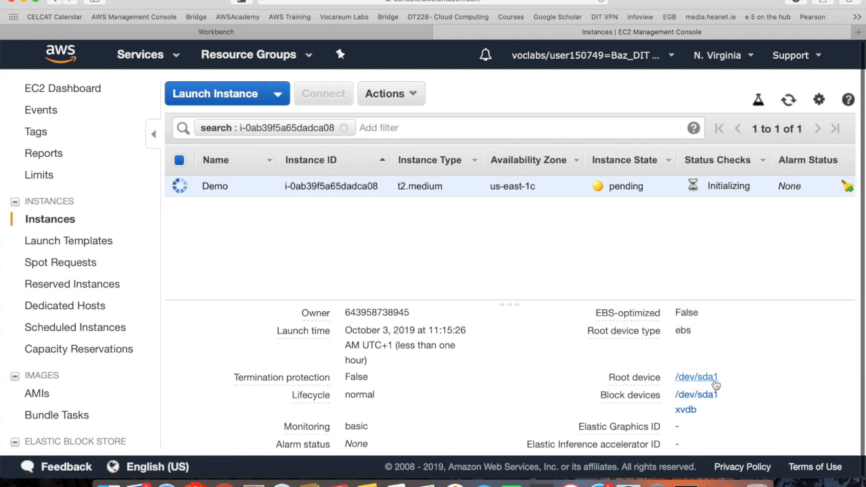
pyautogui.moveTo(642, 392)
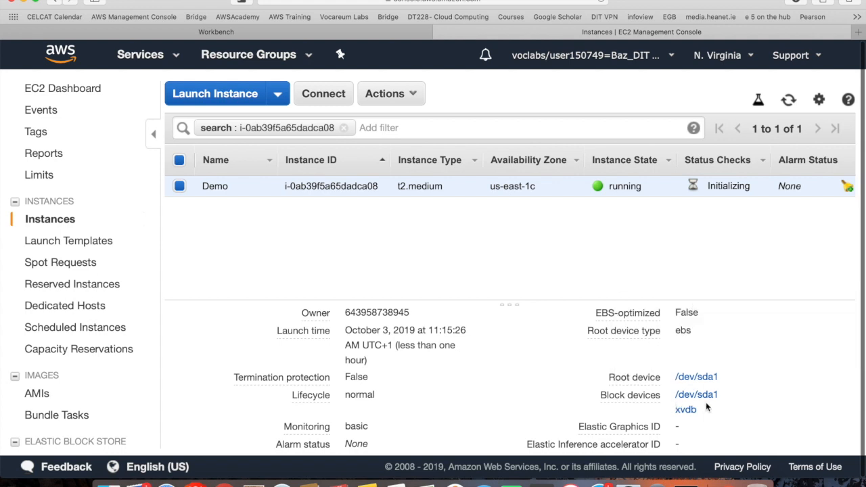
pyautogui.scroll(-4, 707, 406)
pyautogui.scroll(6, 705, 406)
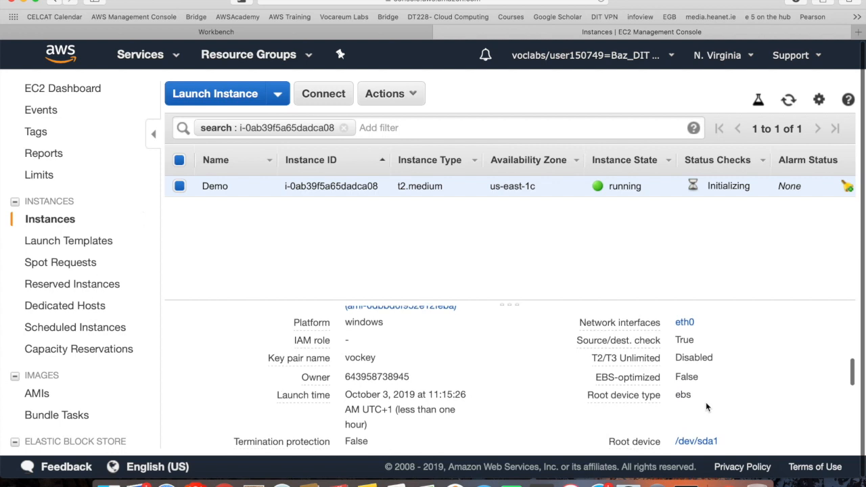
pyautogui.scroll(-3, 706, 402)
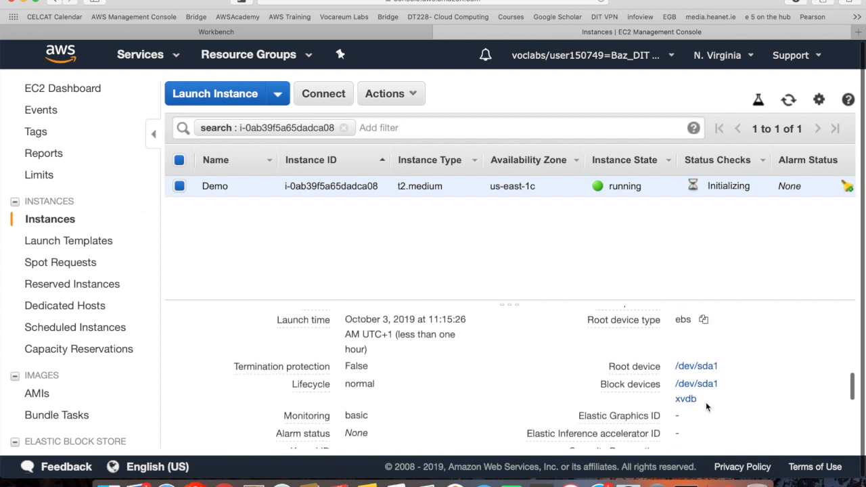
pyautogui.click(788, 100)
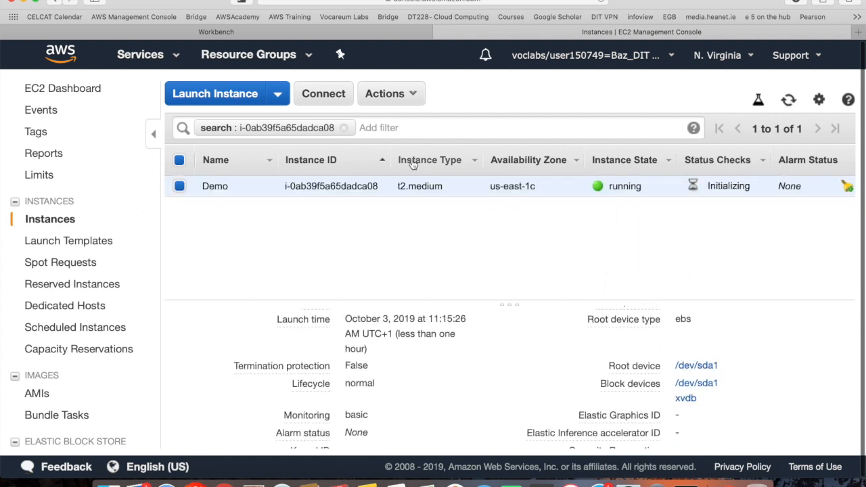
# Download the Demo instance's Remote Desktop file and try to retrieve its Administrator password
pyautogui.click(316, 95)
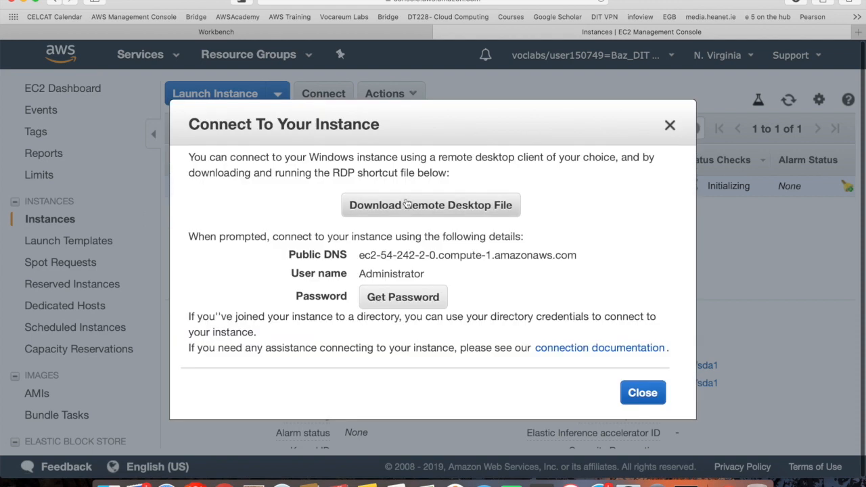
pyautogui.click(413, 211)
pyautogui.click(390, 301)
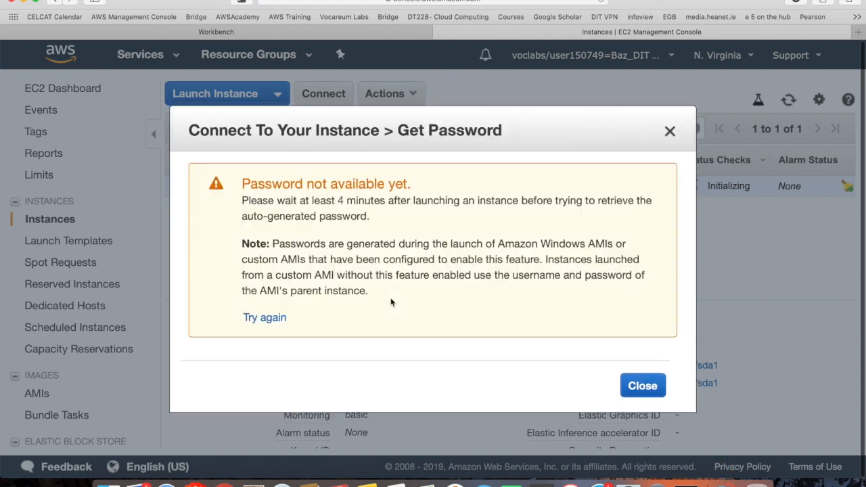
pyautogui.click(262, 320)
pyautogui.click(298, 325)
pyautogui.click(264, 319)
pyautogui.click(643, 385)
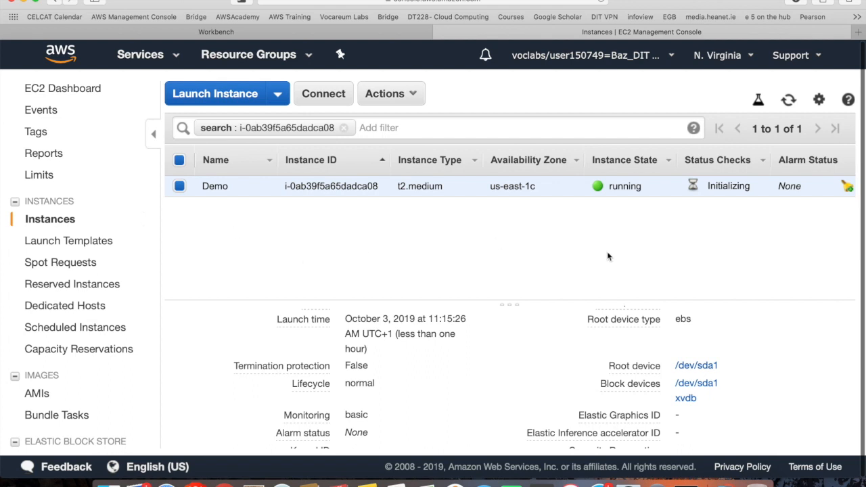
# Remove the instance ID filter from the instance list to show all instances
pyautogui.click(352, 131)
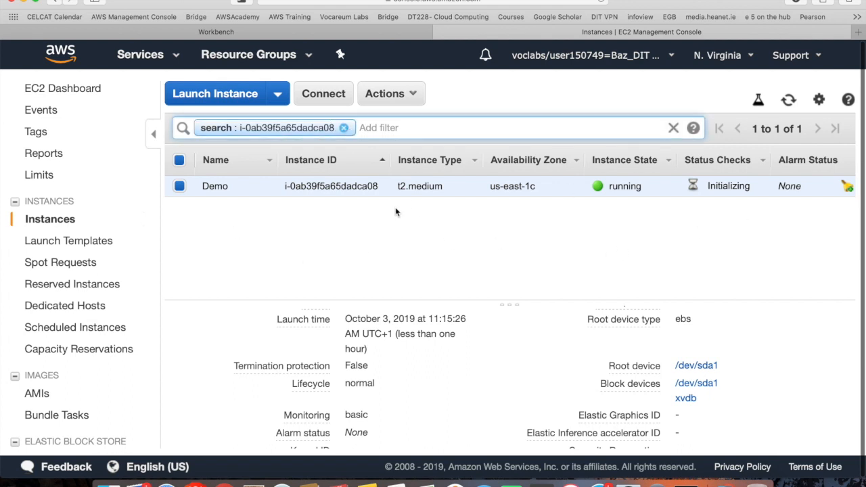
pyautogui.click(345, 128)
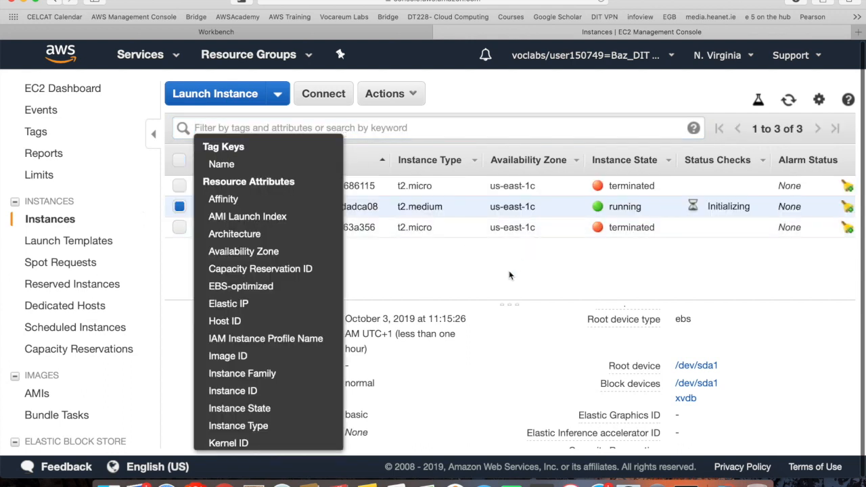
pyautogui.click(501, 294)
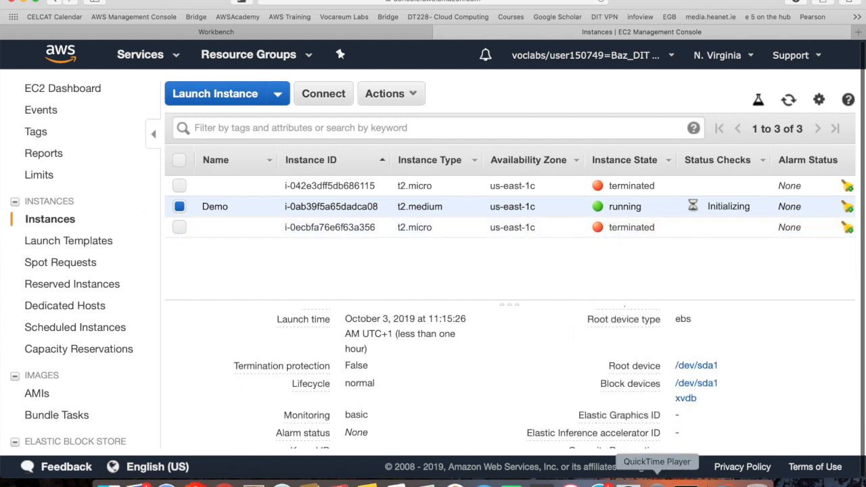
pyautogui.click(658, 485)
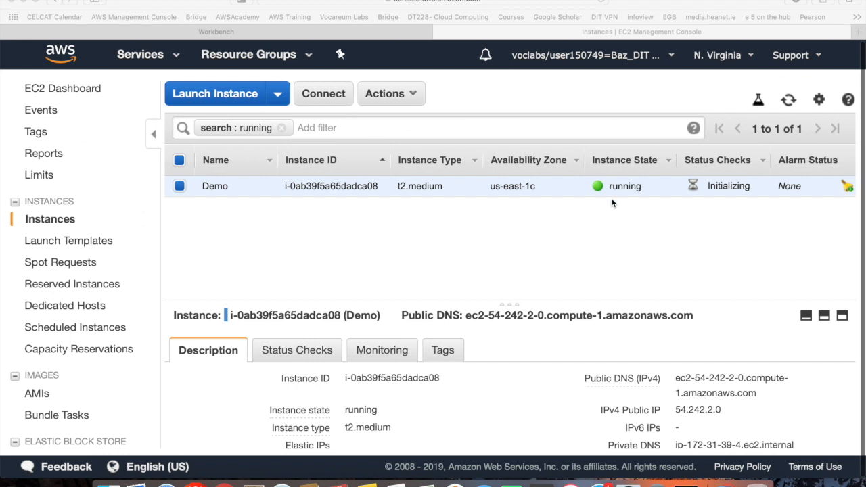
# Open the password retrieval for the Demo instance, check the required key name and go to the key pair contents field
pyautogui.click(323, 96)
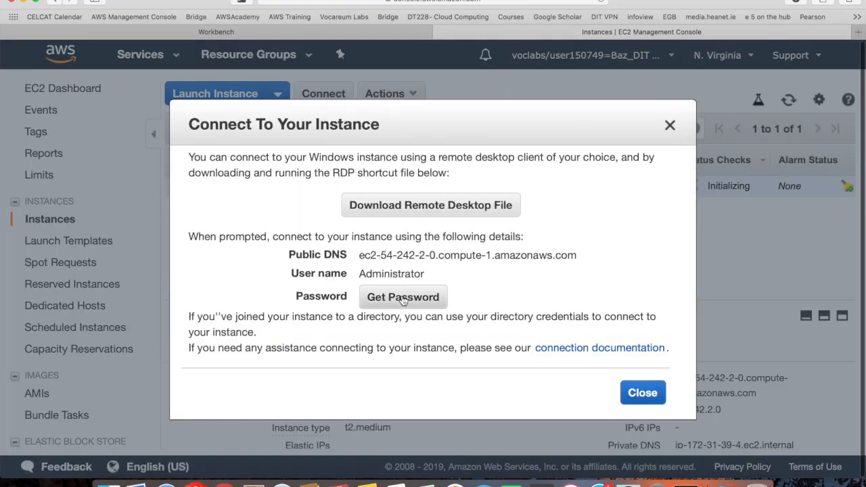
pyautogui.click(404, 301)
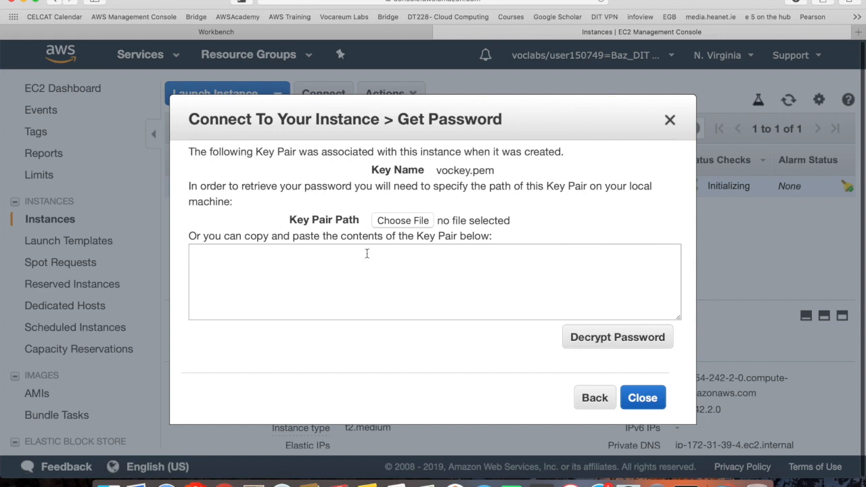
pyautogui.click(376, 281)
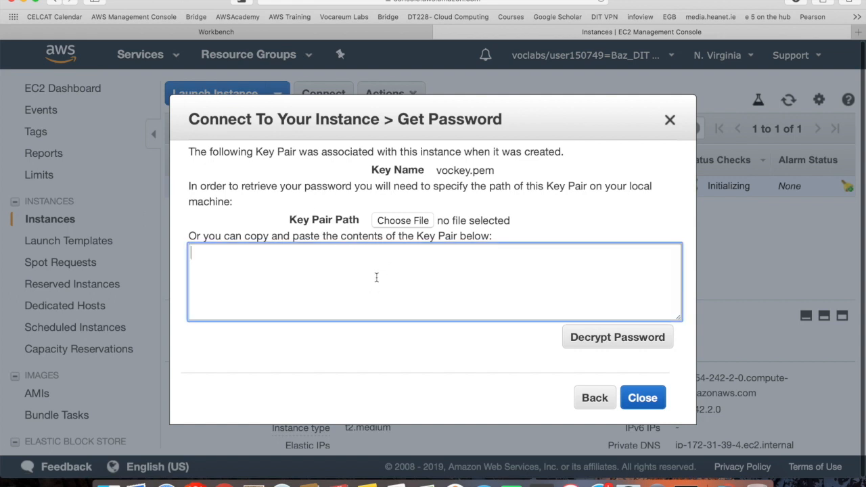
pyautogui.moveTo(437, 170); pyautogui.dragTo(507, 170)
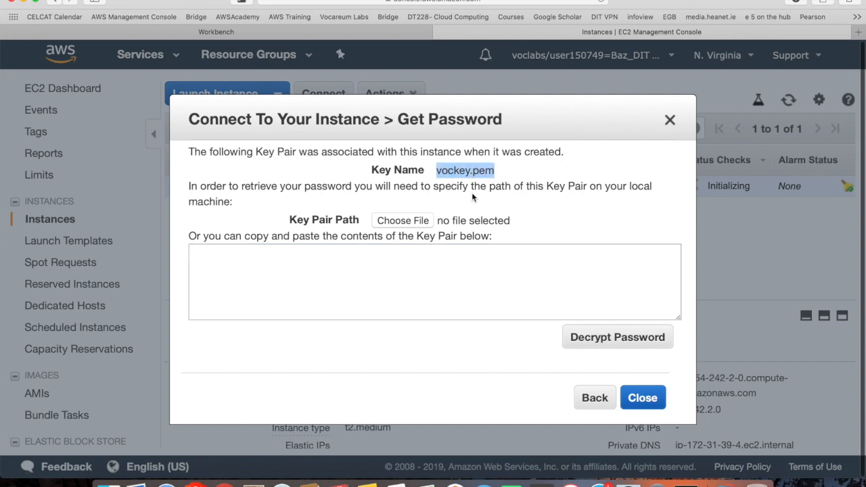
pyautogui.click(340, 276)
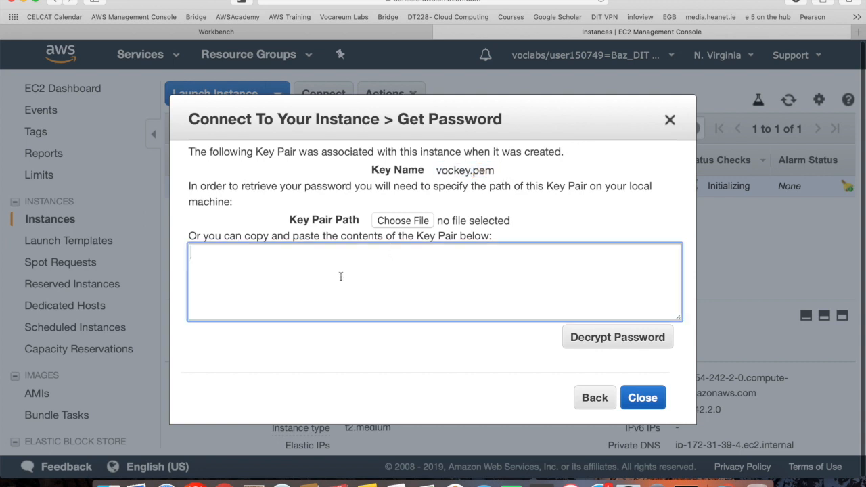
# Download the sandbox's SSH key in PEM format from the lab's AWS credentials in the Vocareum Workbench, then close the credentials
pyautogui.click(311, 31)
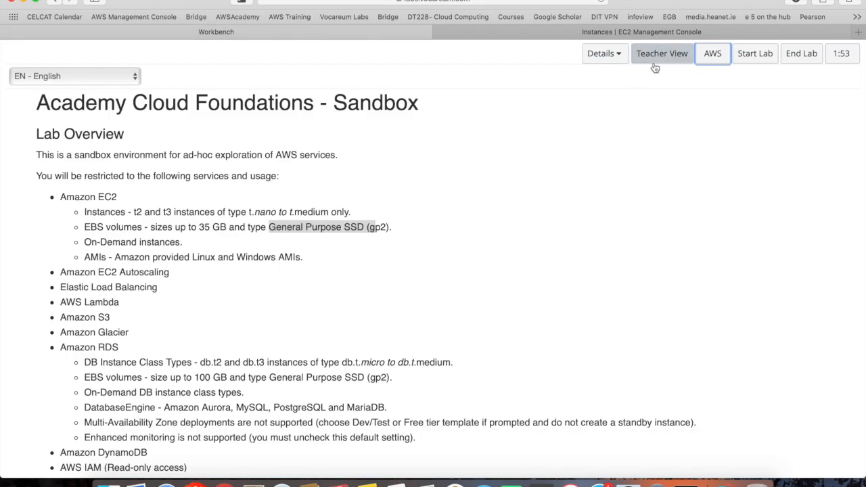
pyautogui.click(617, 54)
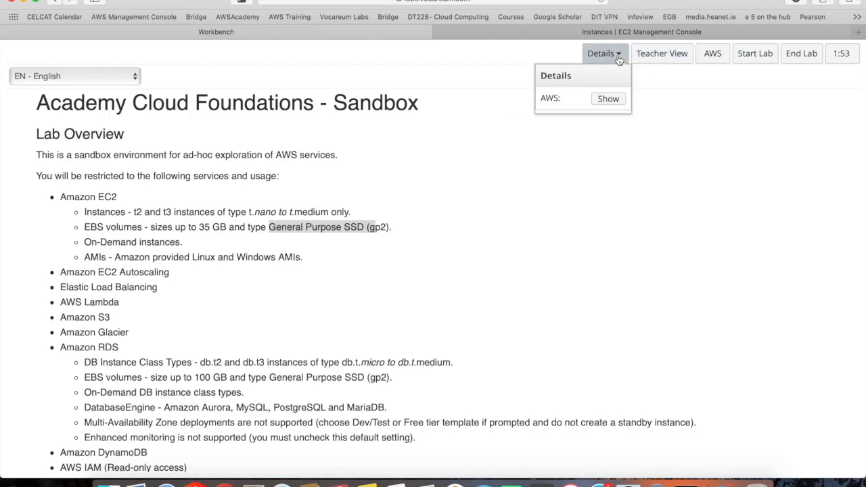
pyautogui.click(608, 100)
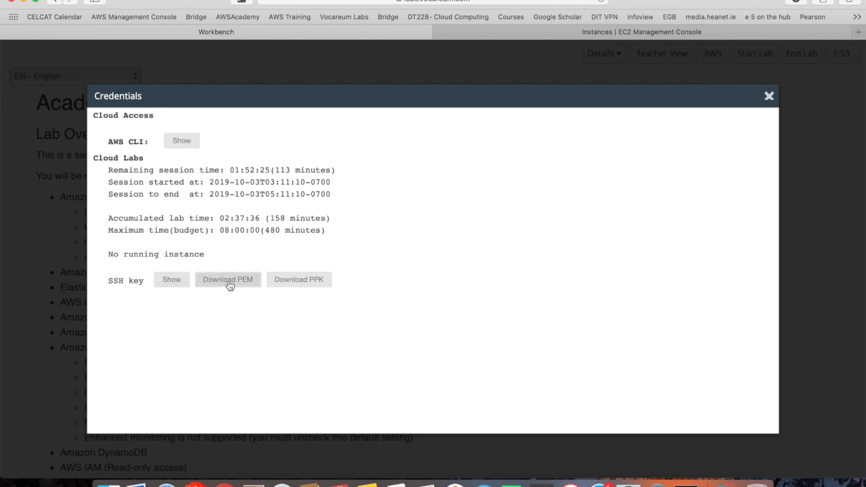
pyautogui.click(229, 280)
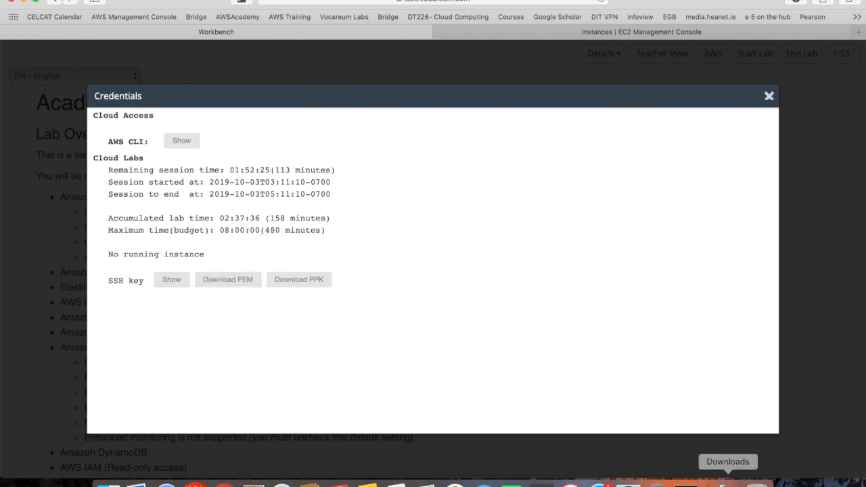
pyautogui.click(769, 97)
# Back in the EC2 console, load labsuser-2.pem as the key pair, decrypt the Administrator password and copy it
pyautogui.click(651, 32)
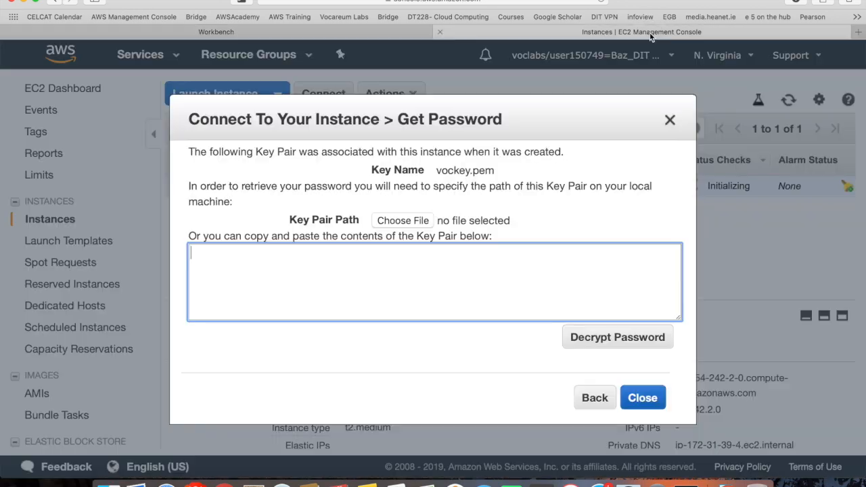
pyautogui.click(403, 220)
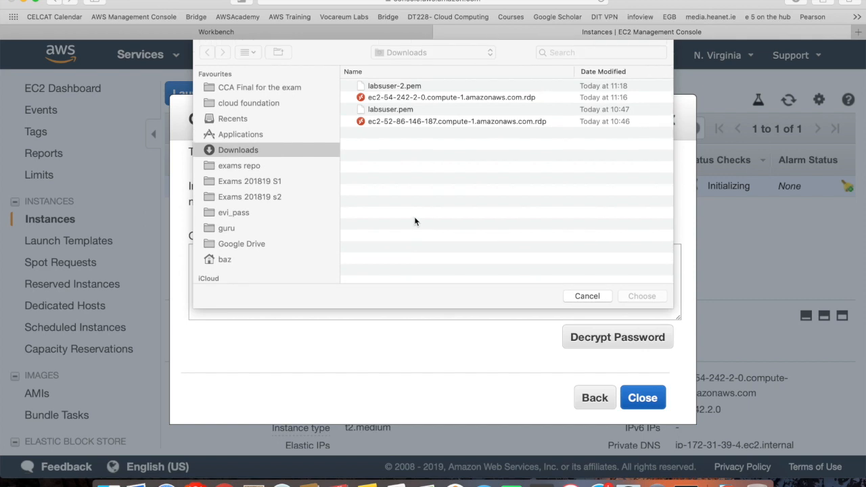
pyautogui.doubleClick(371, 89)
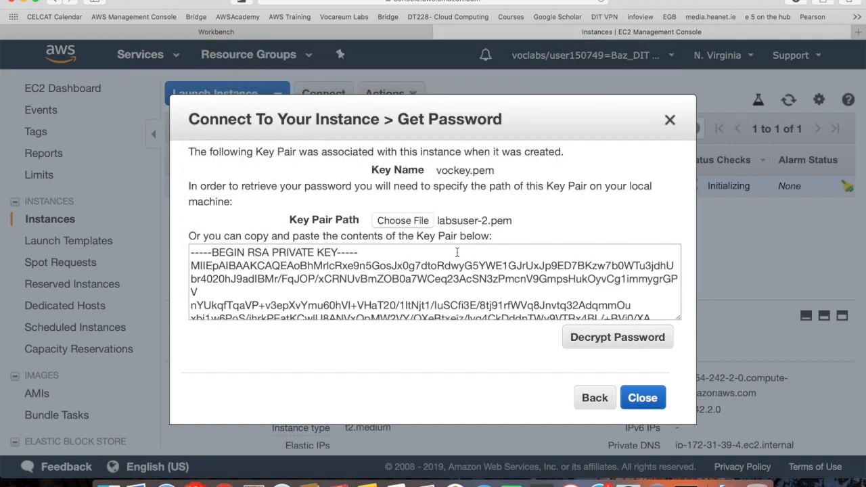
pyautogui.scroll(-10, 456, 287)
pyautogui.scroll(10, 629, 308)
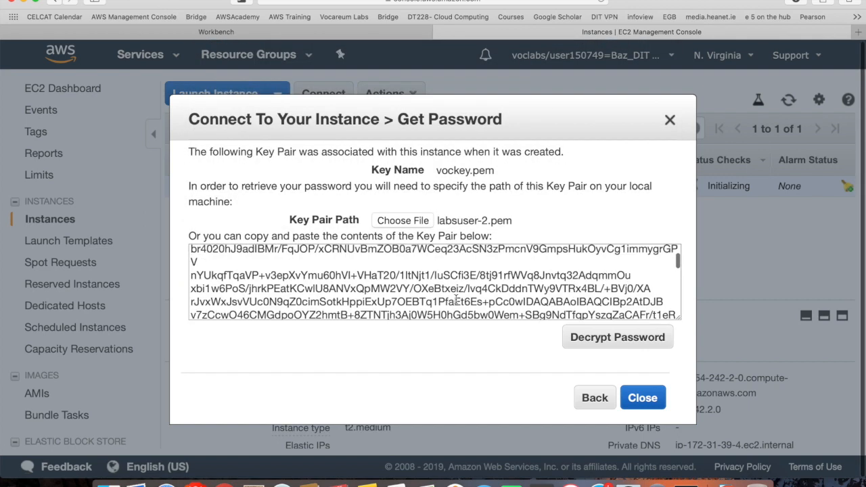
pyautogui.click(632, 342)
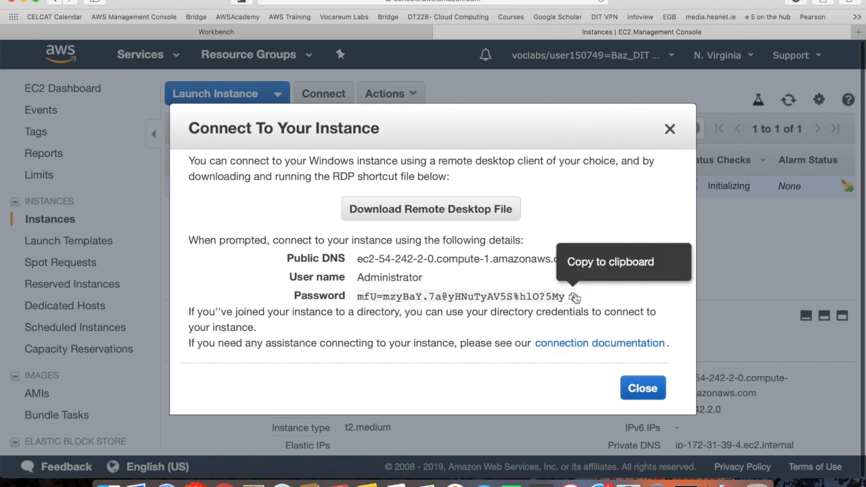
pyautogui.click(575, 297)
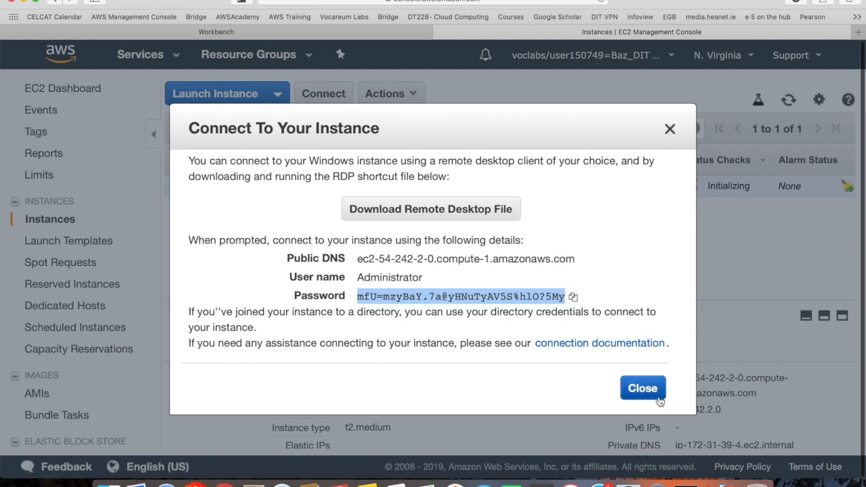
# Download the instance's Remote Desktop file and open the downloaded file in Microsoft Remote Desktop
pyautogui.click(418, 212)
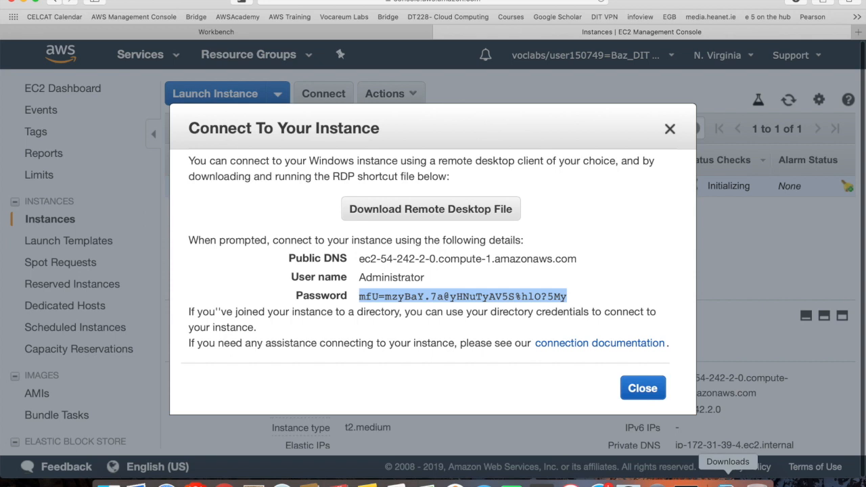
pyautogui.click(726, 482)
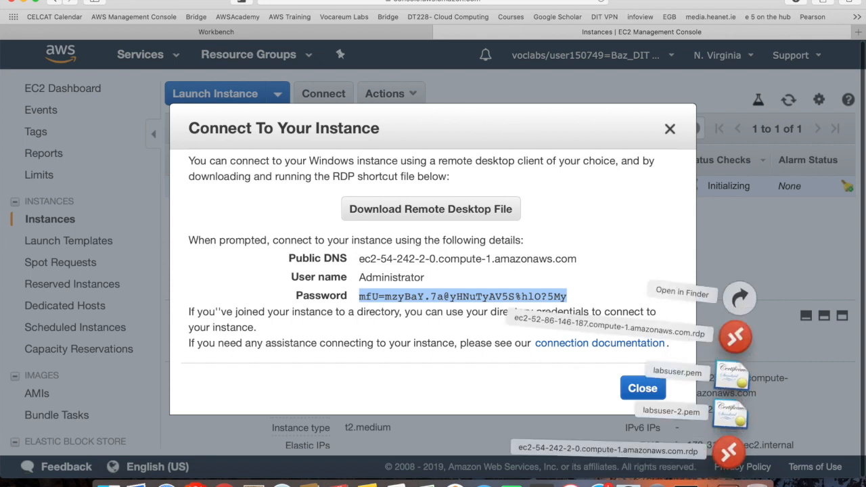
pyautogui.click(729, 452)
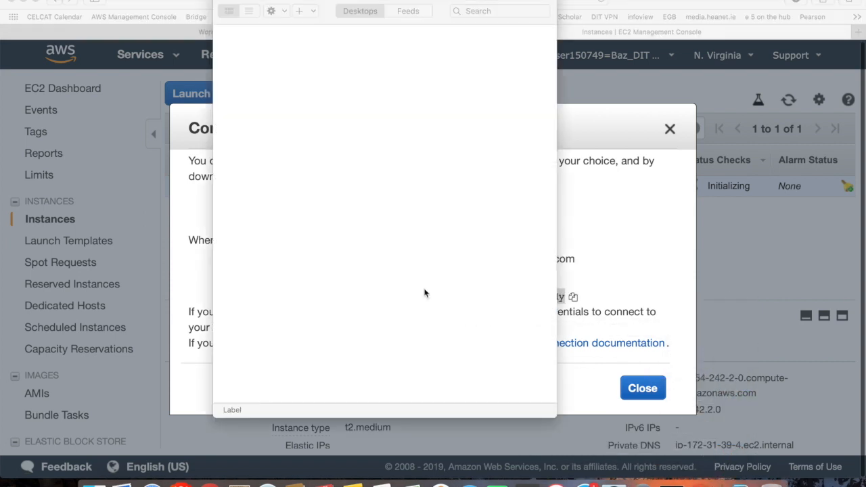
# Connect to the instance as Administrator with the copied account password and fit the remote desktop to its window
pyautogui.click(583, 290)
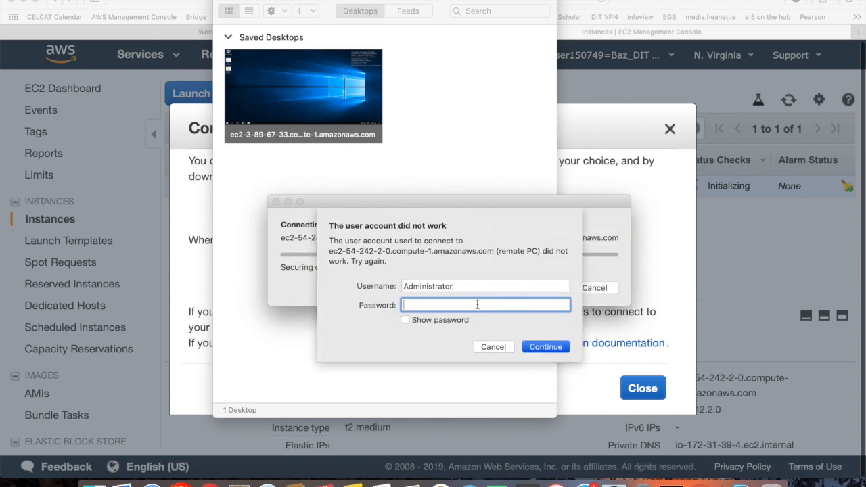
pyautogui.press('super+v')
pyautogui.click(546, 348)
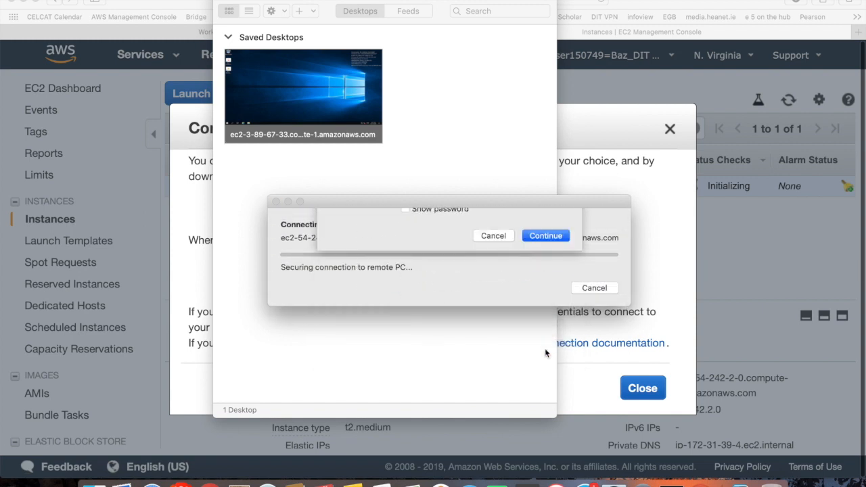
pyautogui.click(588, 294)
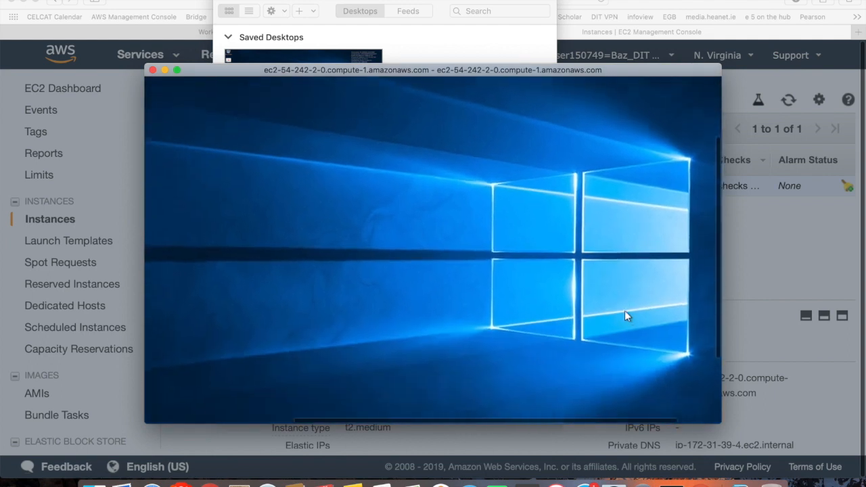
pyautogui.click(256, 1)
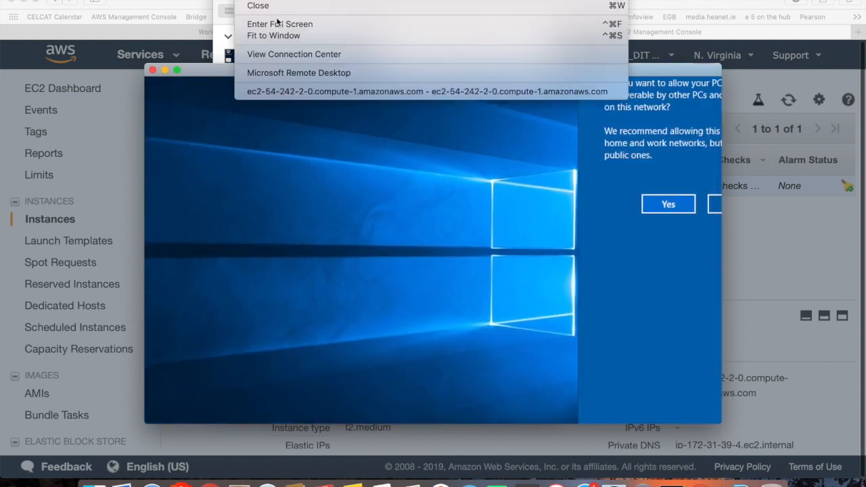
pyautogui.click(293, 36)
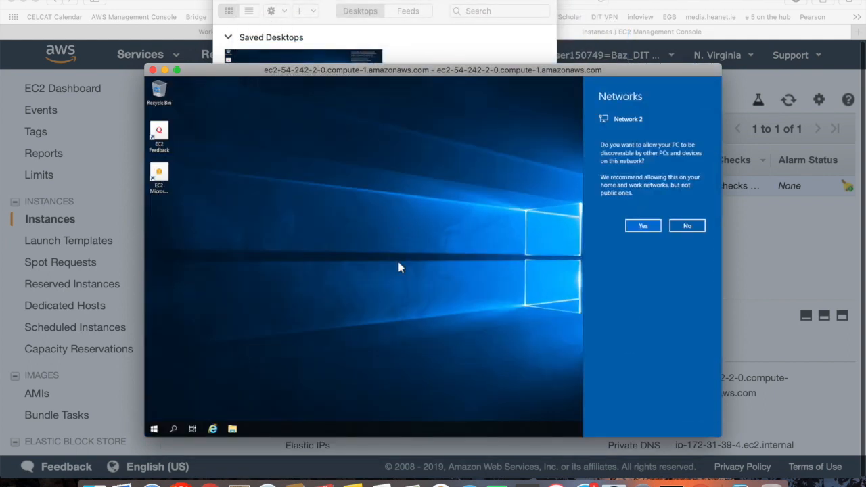
# Open Internet Explorer on the remote desktop and widen its window
pyautogui.click(211, 426)
pyautogui.click(218, 429)
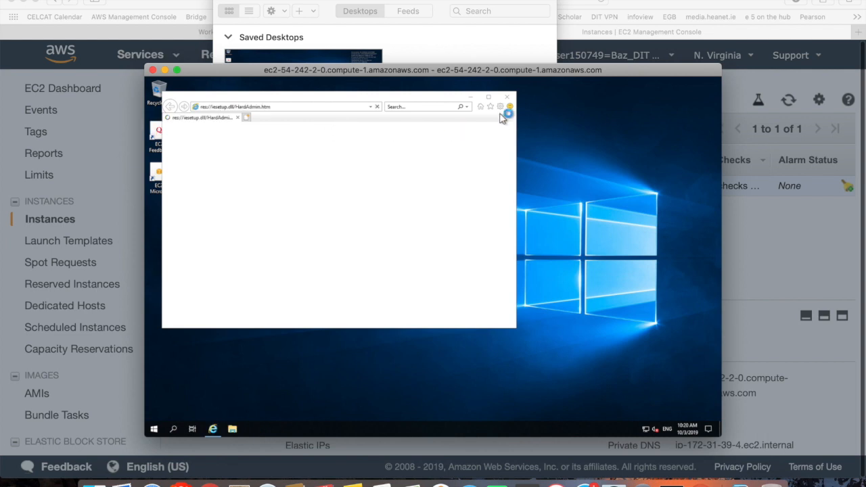
pyautogui.click(392, 274)
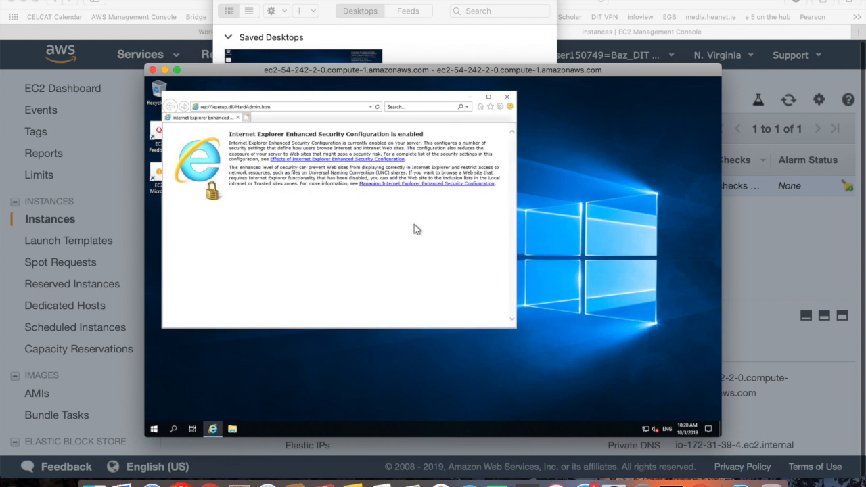
pyautogui.moveTo(517, 180); pyautogui.dragTo(652, 180)
pyautogui.click(297, 108)
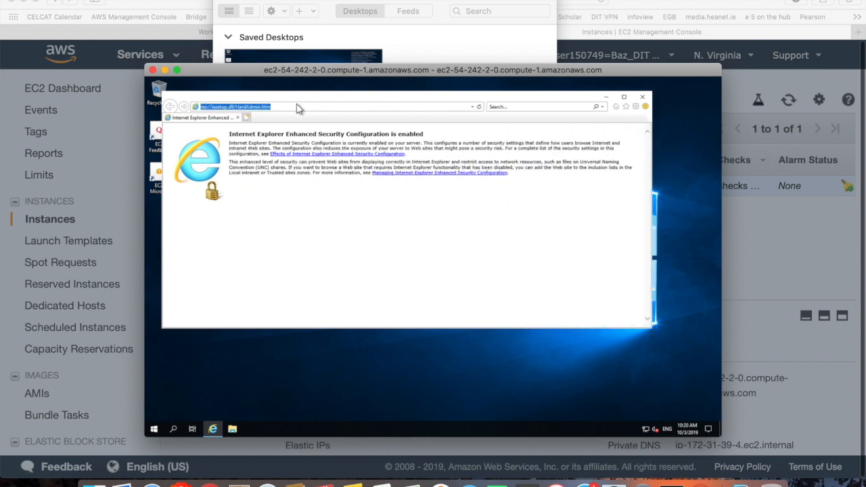
pyautogui.write('w')
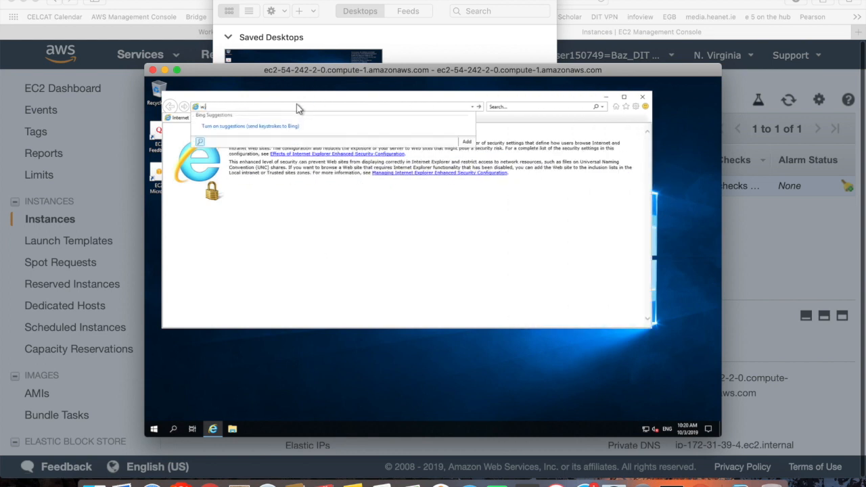
pyautogui.press('BackSpace')
pyautogui.write('ww.yahoo.com')
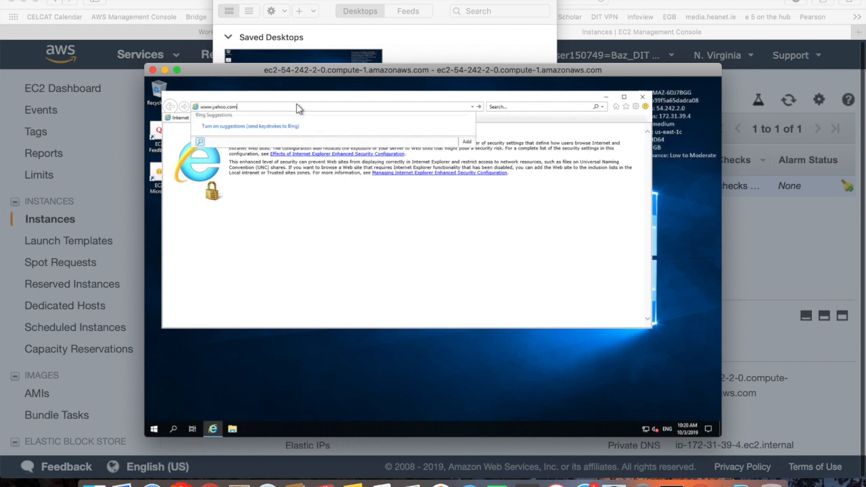
pyautogui.press('Return')
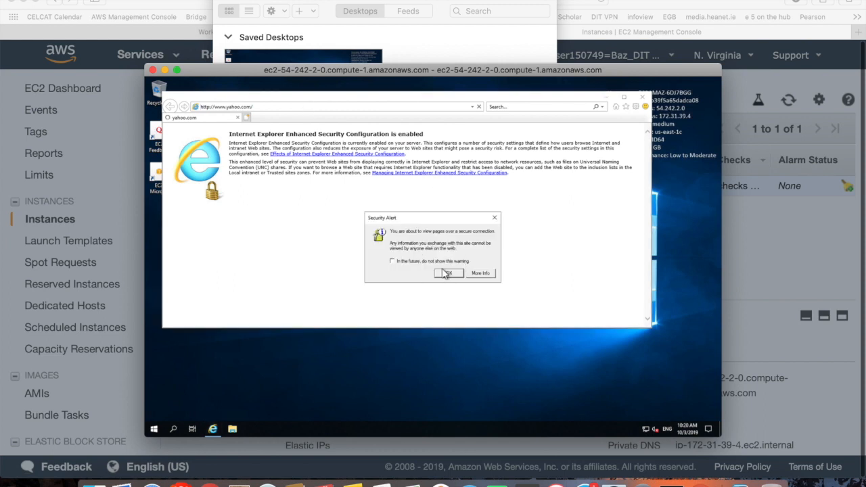
pyautogui.click(447, 273)
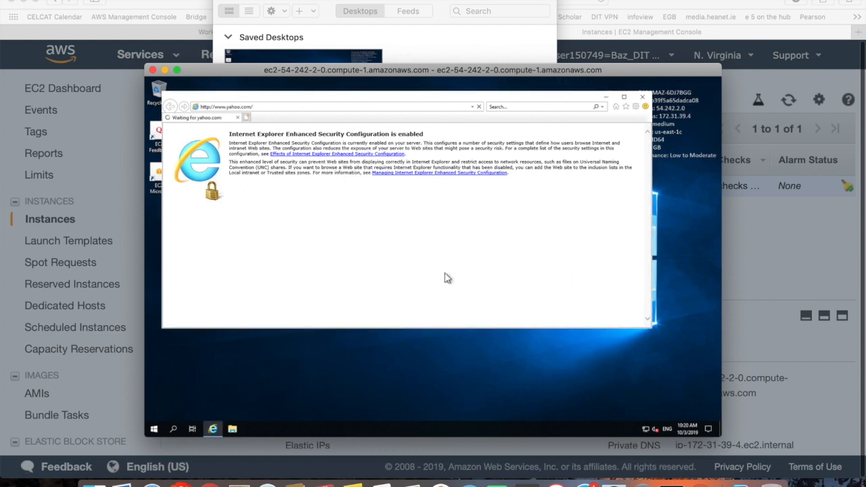
pyautogui.click(495, 200)
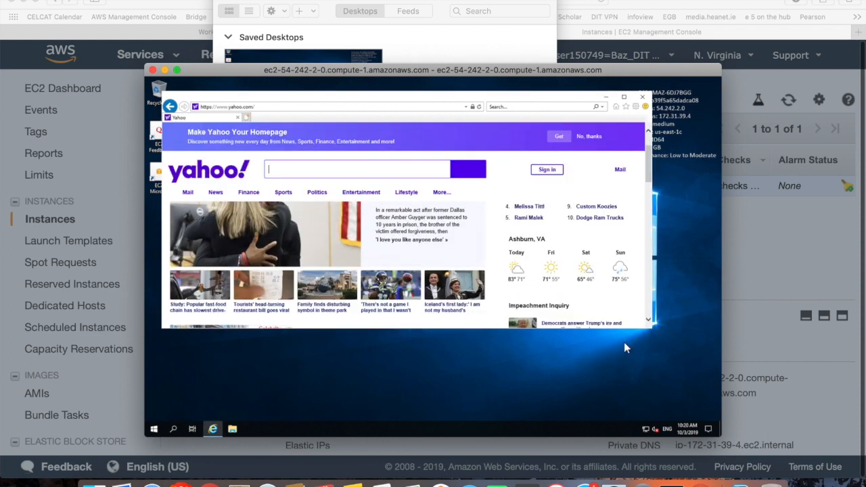
pyautogui.moveTo(618, 329); pyautogui.dragTo(611, 413)
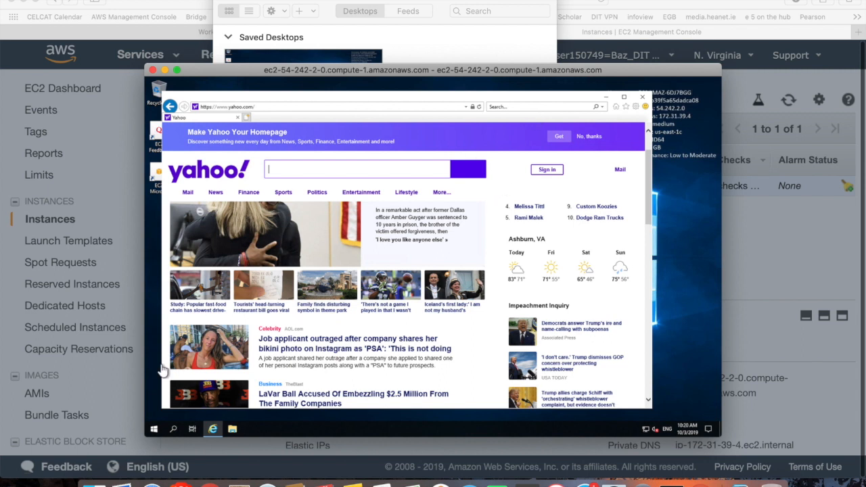
# Open File Explorer on the remote desktop and examine the size and free space of Local Disk (C:) in This PC
pyautogui.click(234, 432)
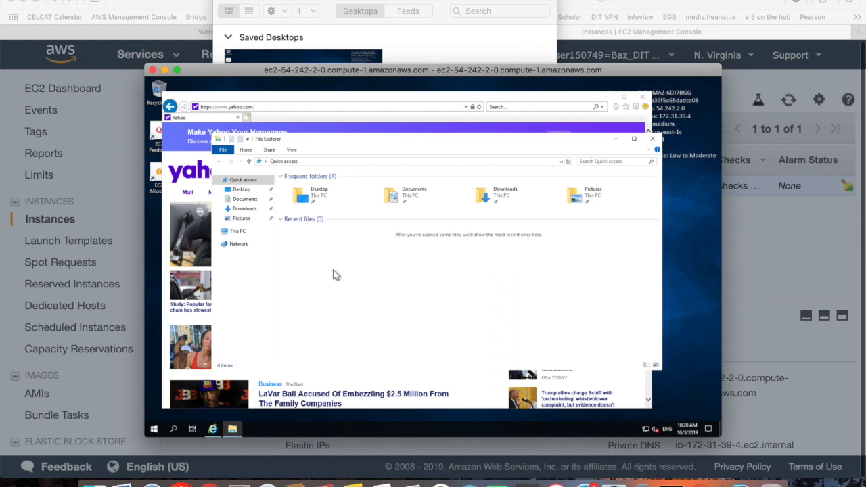
pyautogui.click(238, 231)
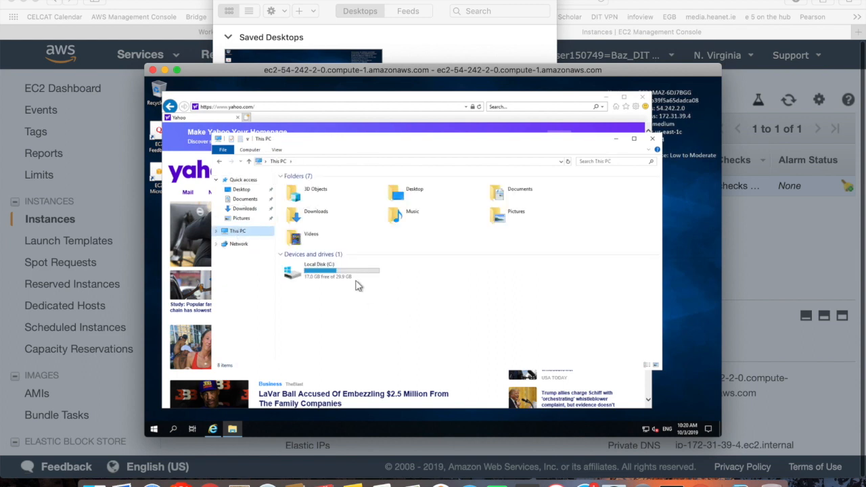
pyautogui.click(320, 274)
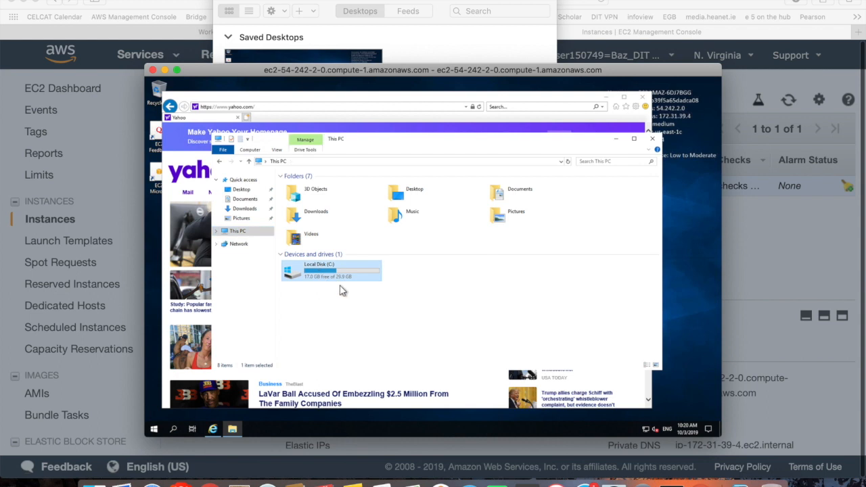
pyautogui.click(221, 251)
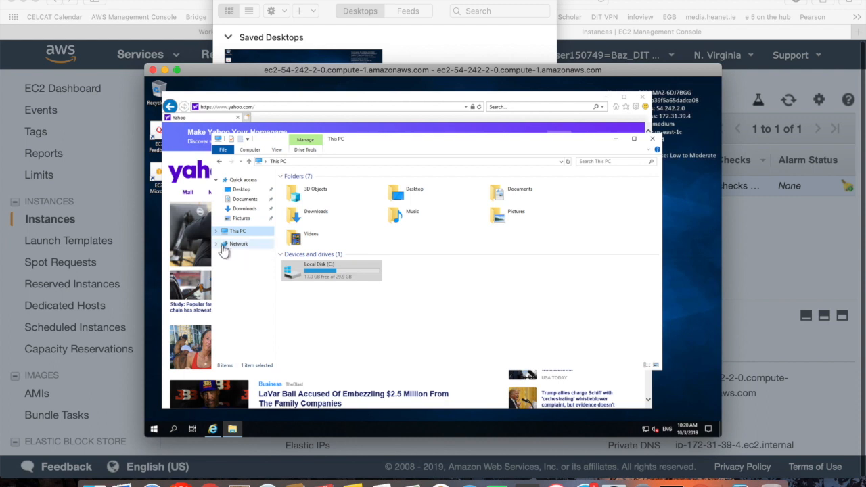